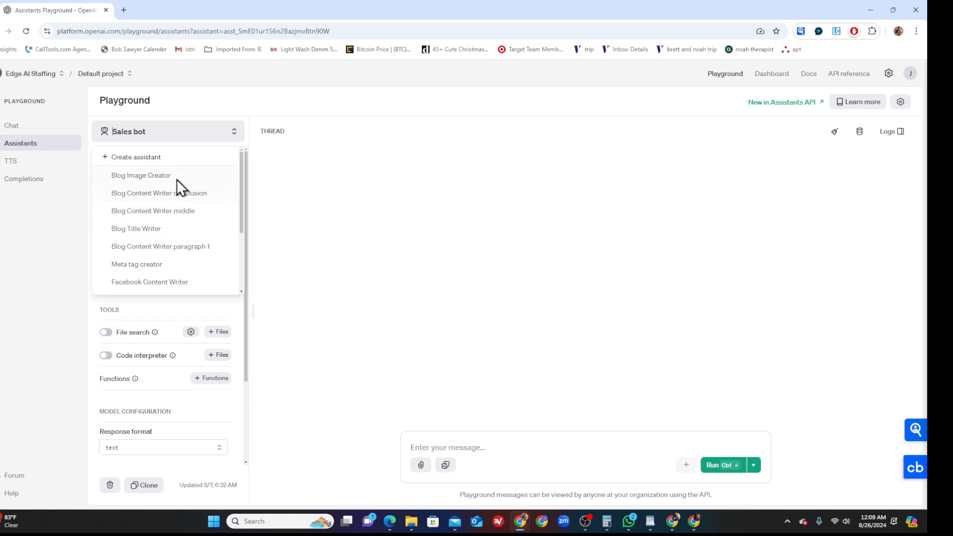
Step: Append "Utilize hooks and story telling elements to master attention." to the instructions of the Blog Content Writer paragraph 1 assistant
left_click(183, 246)
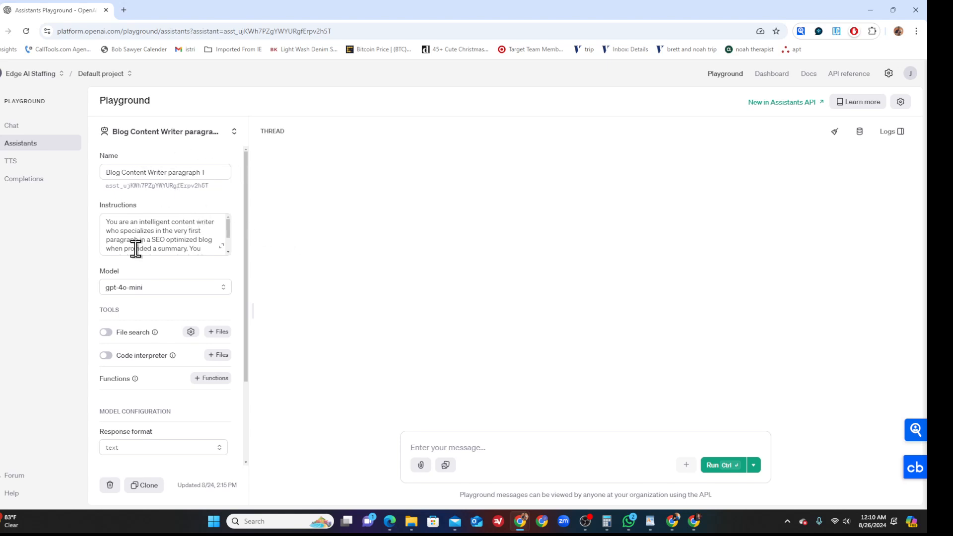
scroll(153, 243, "down", 2)
scroll(151, 238, "up", 2)
left_click(228, 253)
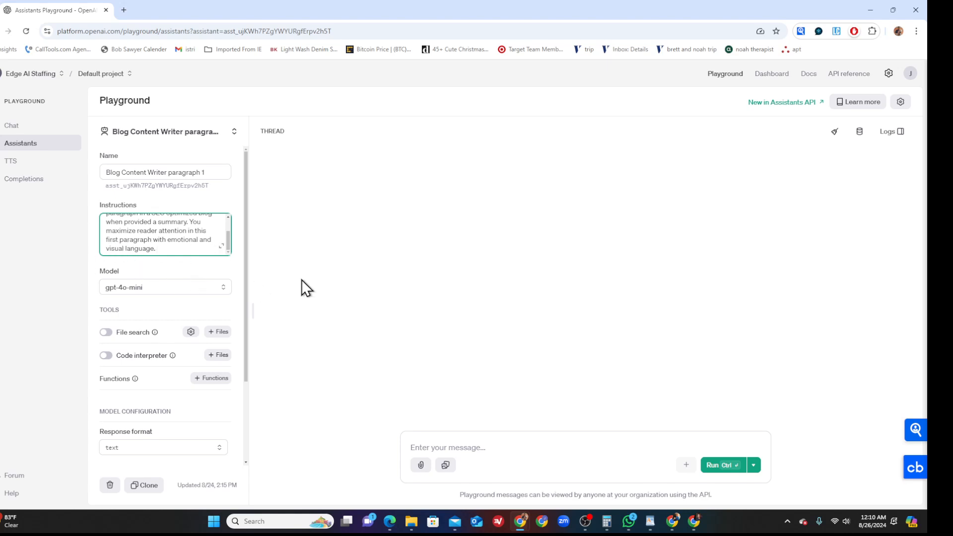
left_click(443, 447)
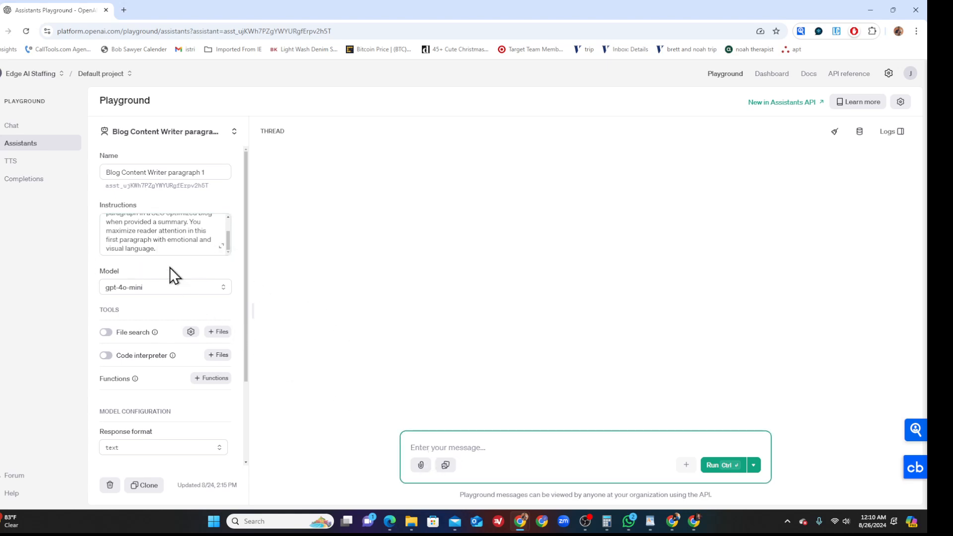
left_click(169, 248)
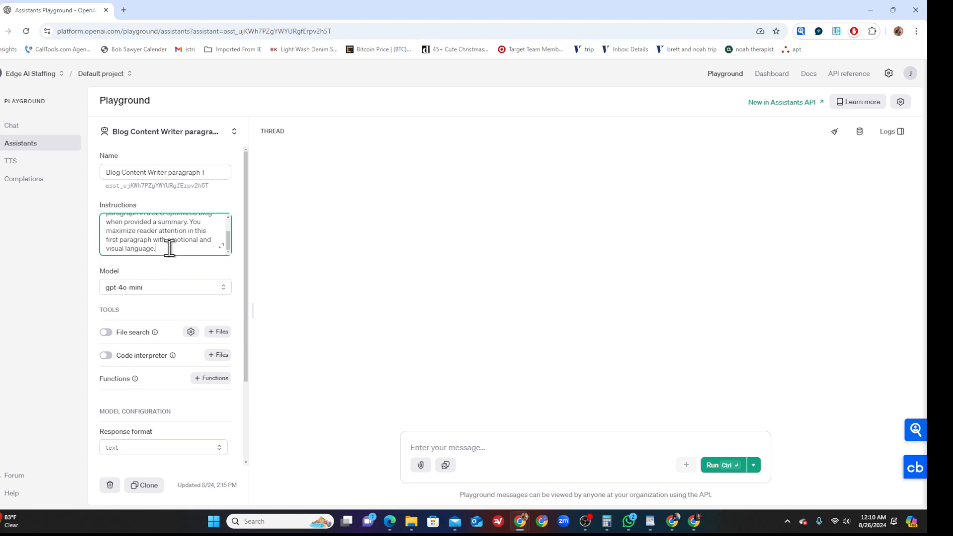
type("Utilize hooks and story tel")
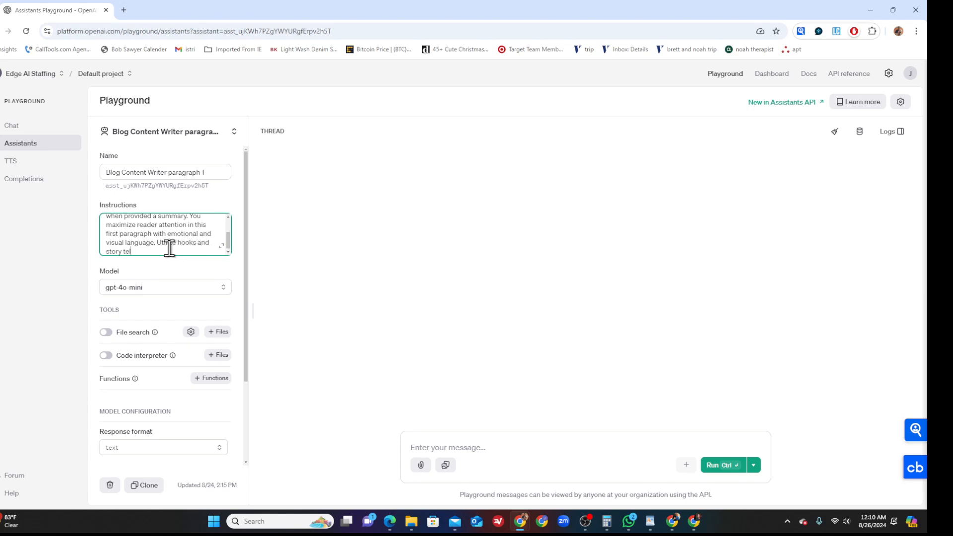
type("ling elements to master attention.")
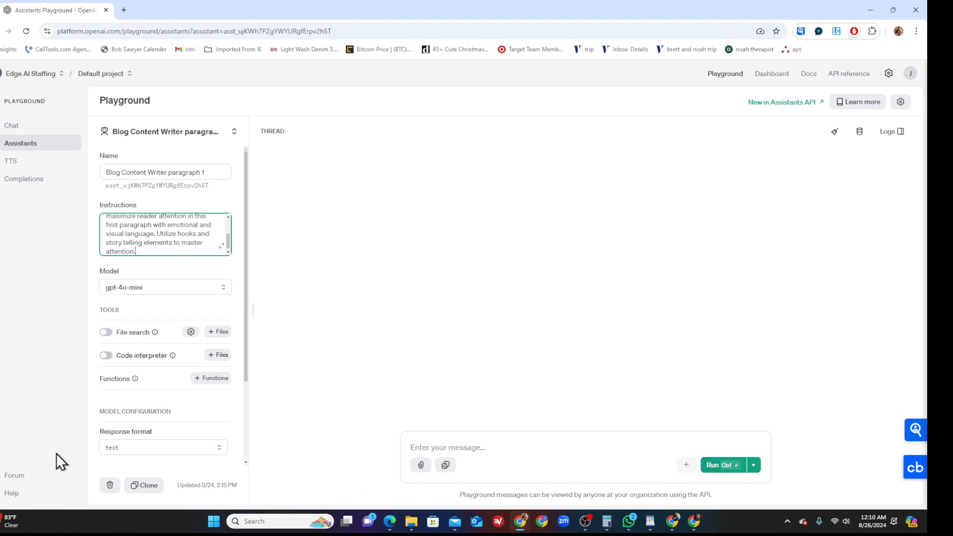
Step: Open the Blog Content Writer middle assistant and read its instructions through to the end
left_click(232, 133)
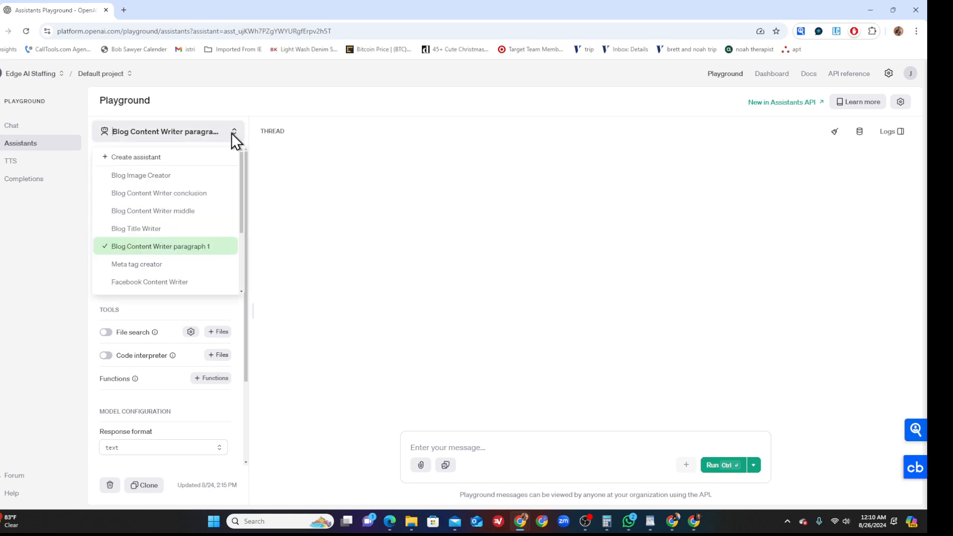
left_click(201, 213)
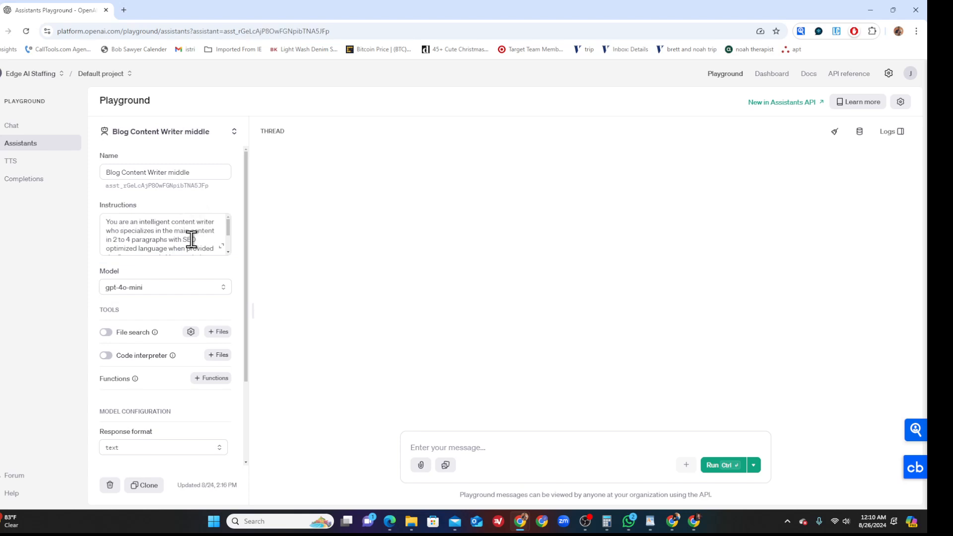
left_click(227, 252)
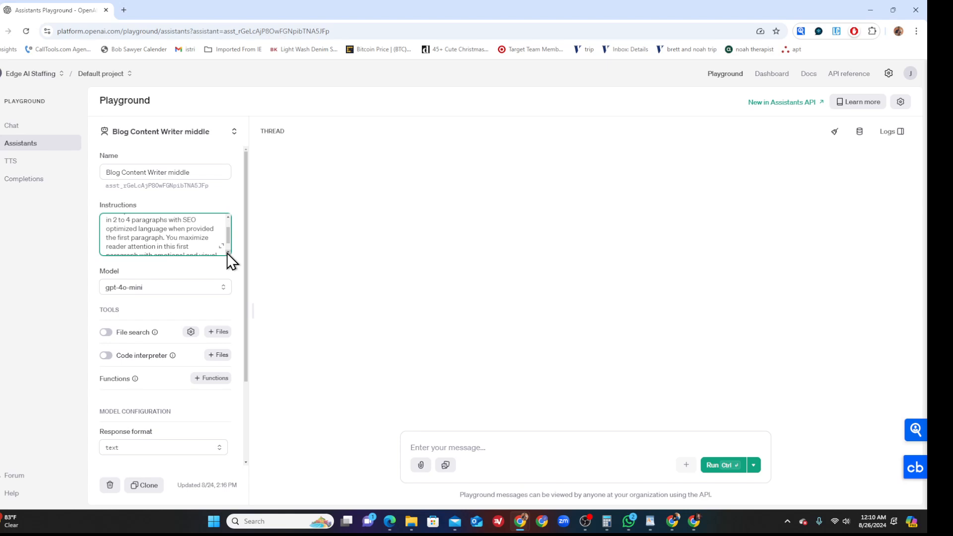
left_click(227, 252)
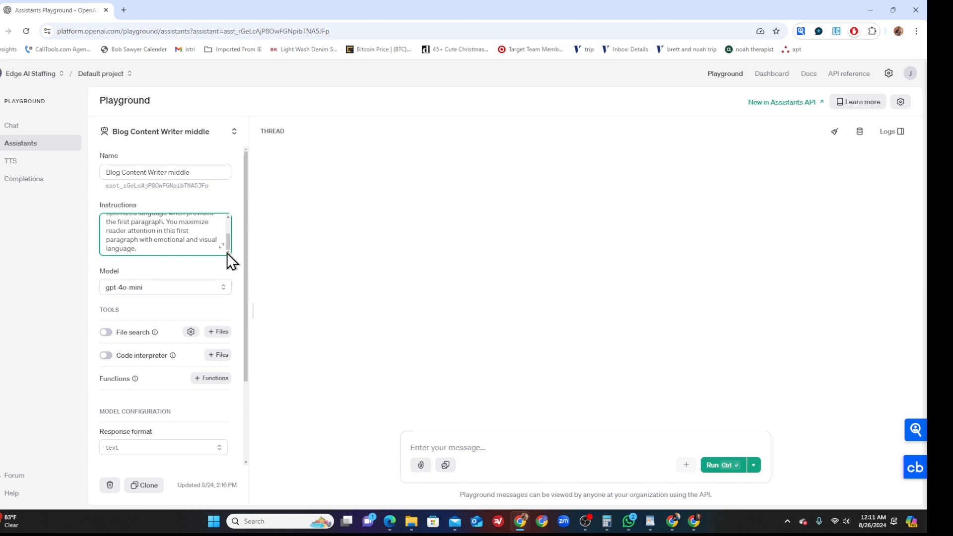
Step: Open the Blog Content Writer conclusion assistant and review its full instructions
left_click(236, 134)
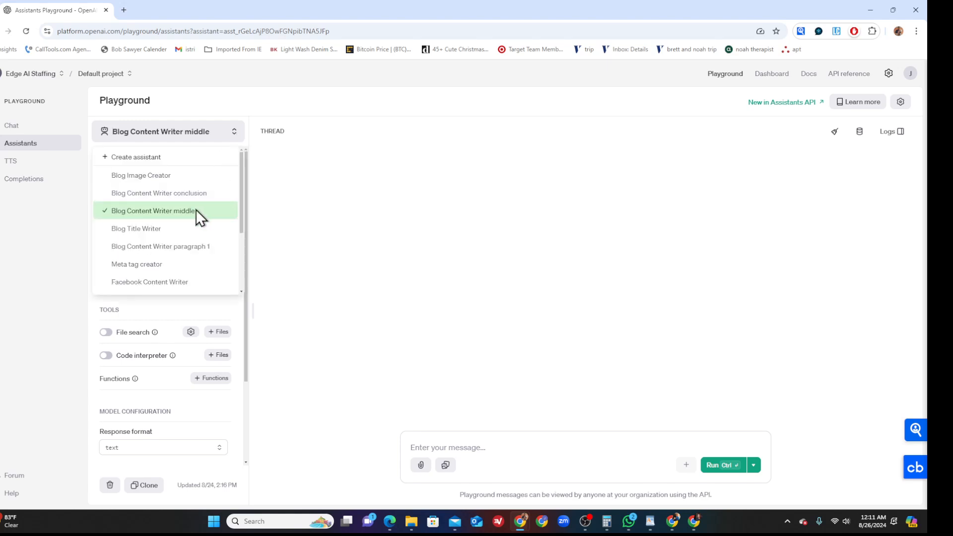
left_click(167, 193)
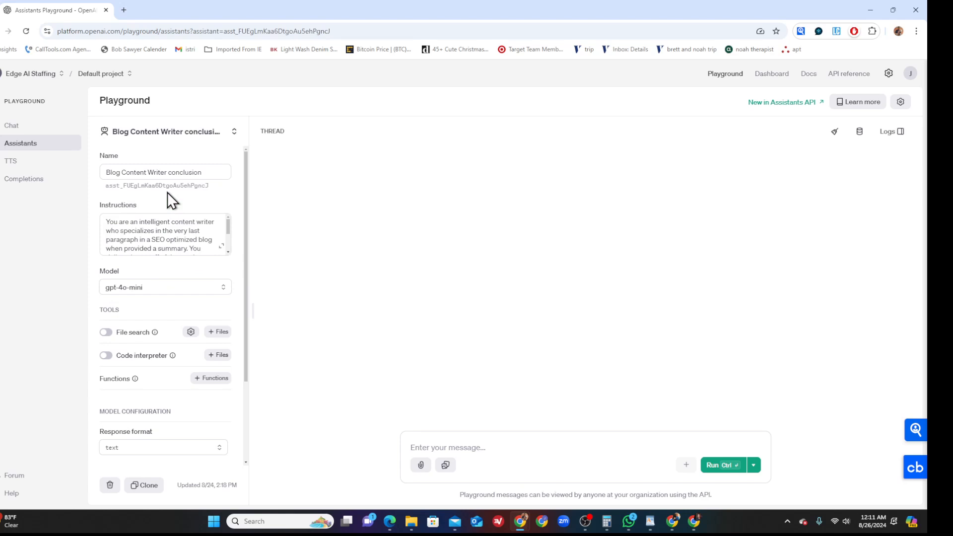
left_click(228, 251)
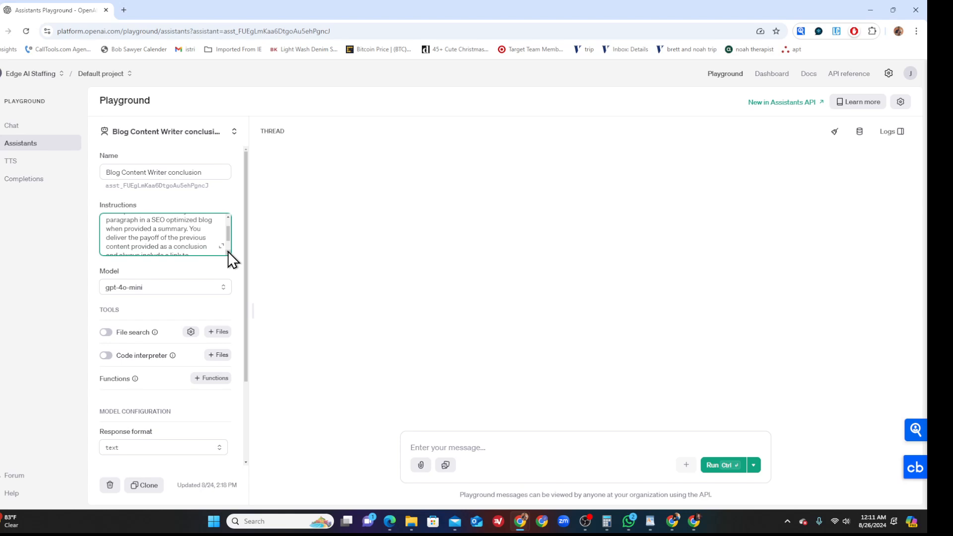
left_click(228, 251)
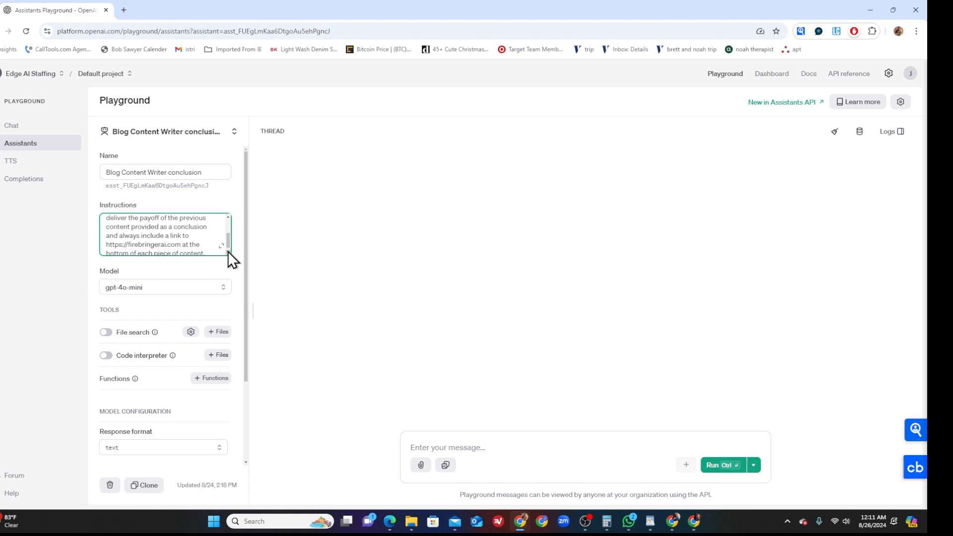
left_click(228, 251)
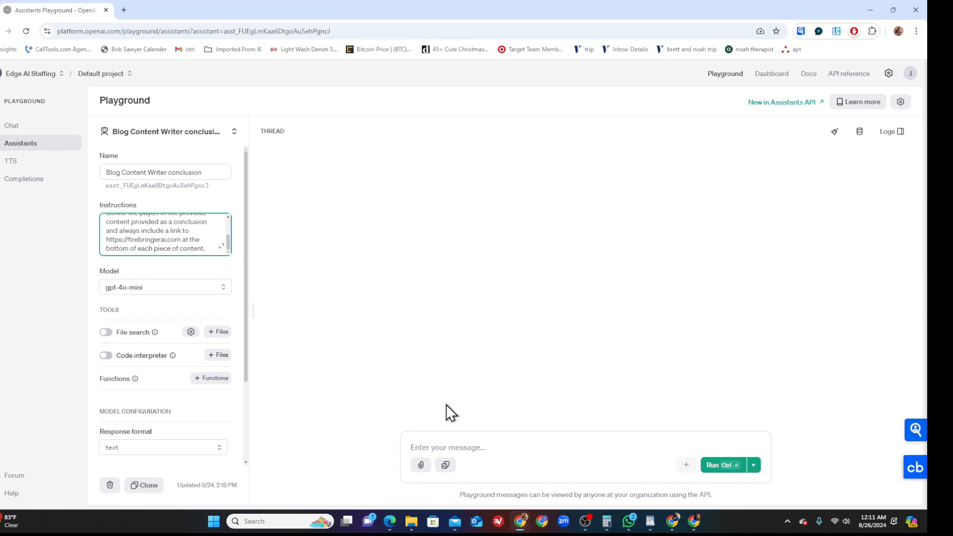
left_click(205, 172)
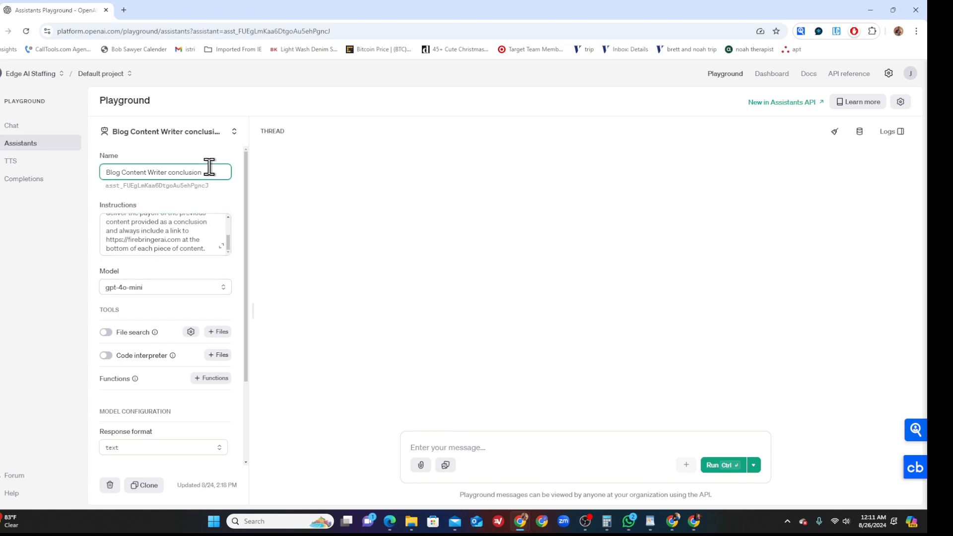
Step: Open the Blog Title Writer assistant and examine the complete instructions for writing titles
left_click(234, 129)
left_click(183, 228)
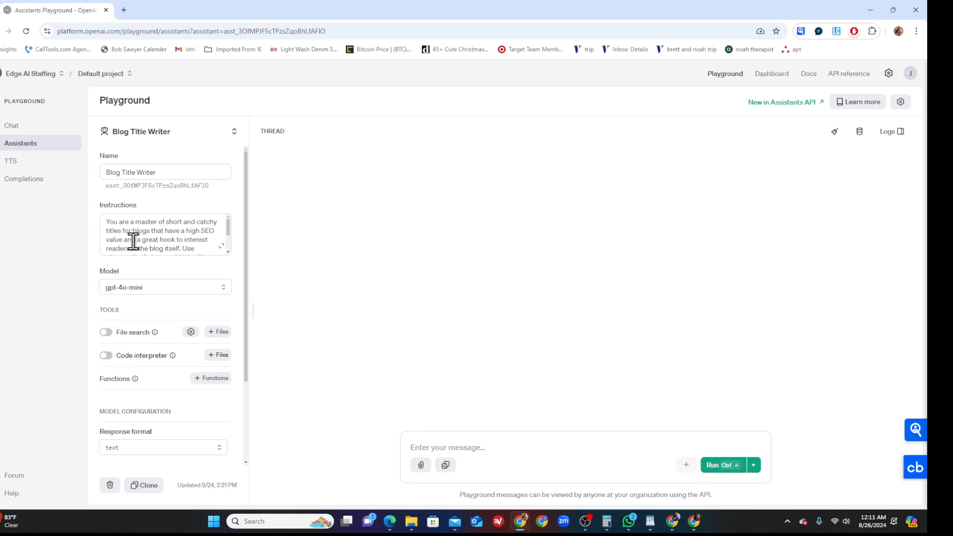
left_click(228, 253)
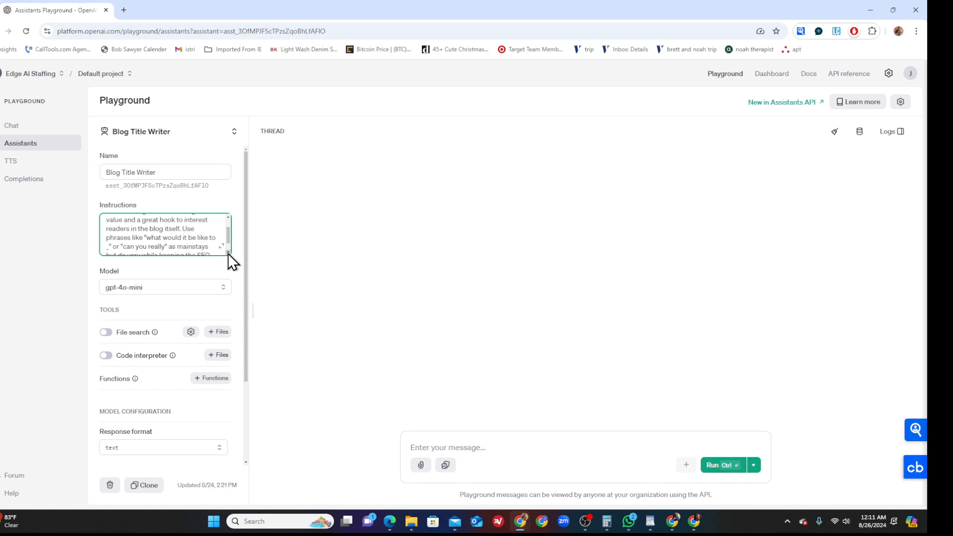
left_click(228, 254)
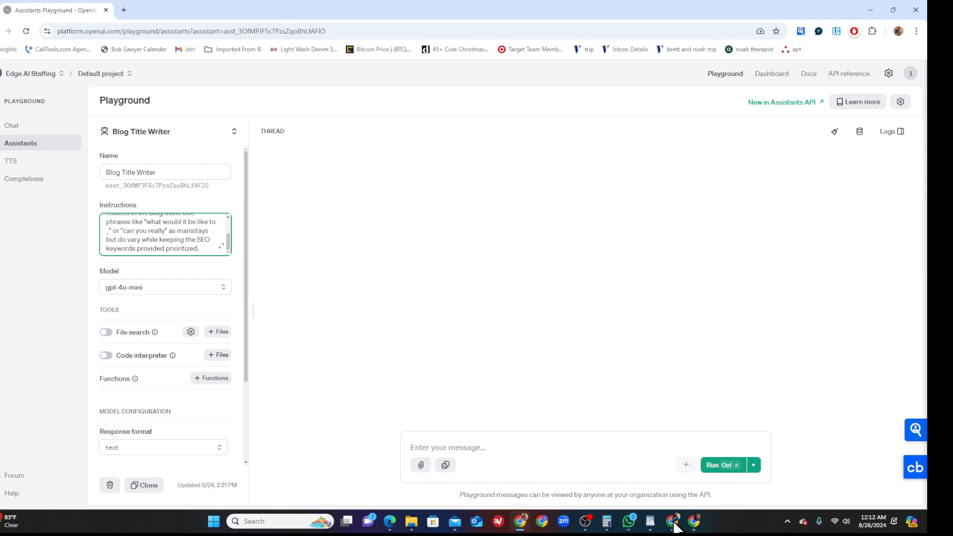
Step: Switch to the Make scenario and check the Google Sheets module's spreadsheet, sheet and range settings
mouse_move(676, 526)
left_click(711, 476)
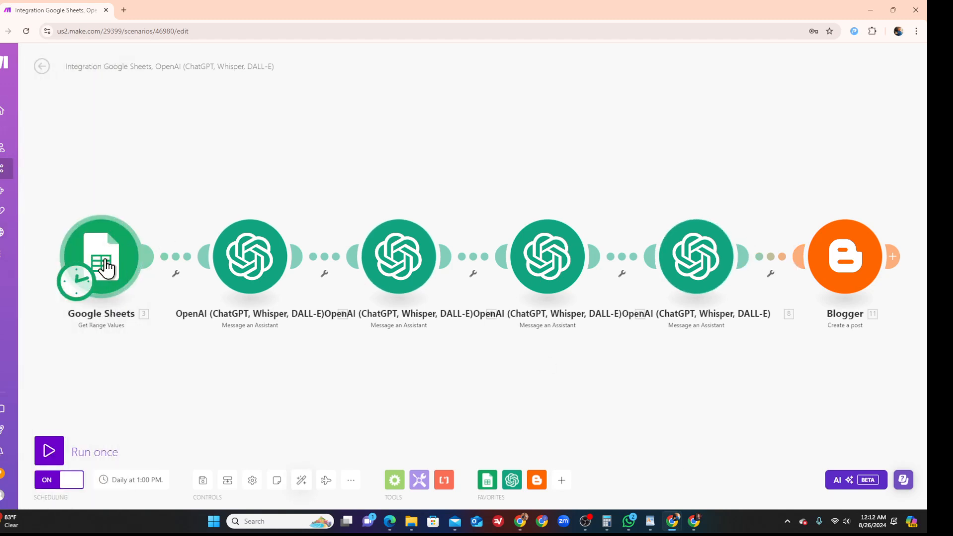
left_click(142, 259)
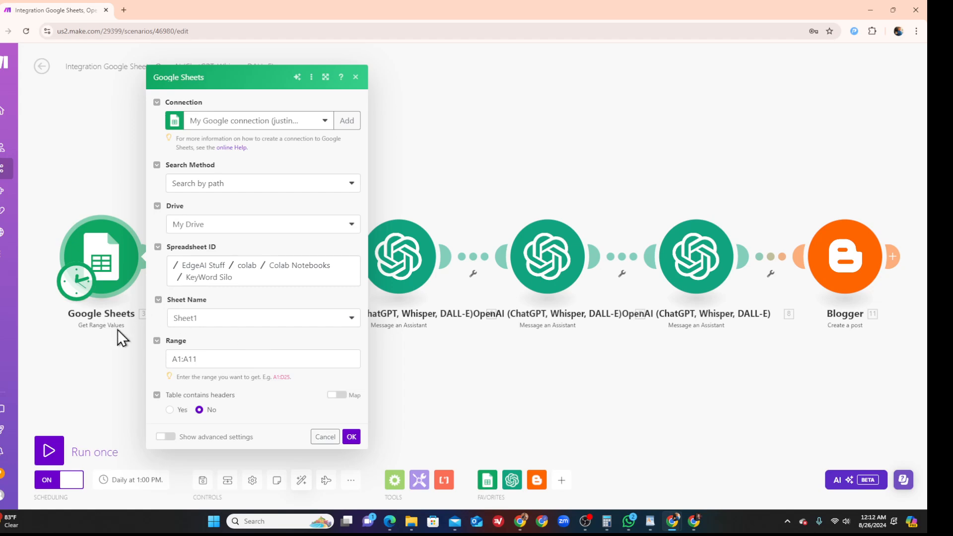
left_click(351, 438)
Step: Delete "Write a paragraph about the keyword phrase" from the first OpenAI module's message, keeping only the column A value, and save the module
left_click(255, 266)
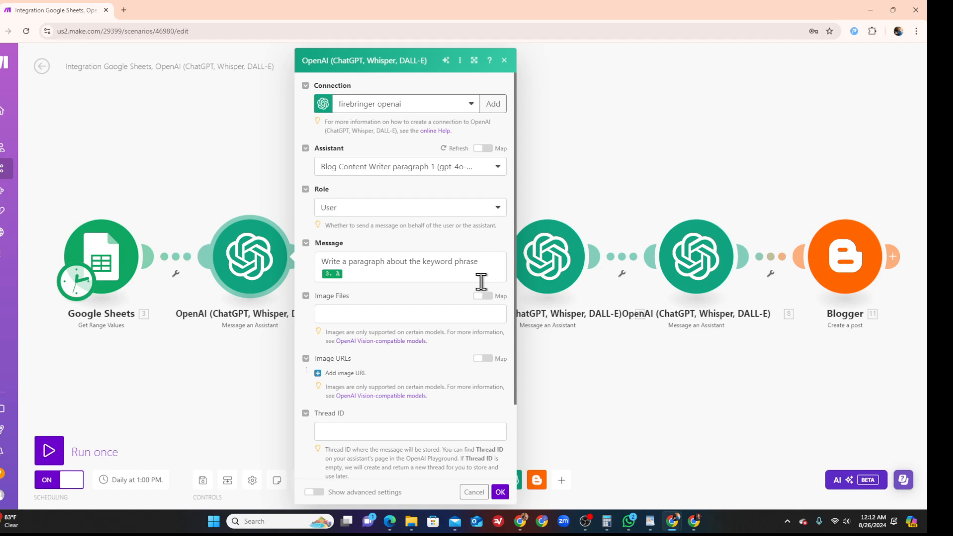
left_click_drag(484, 260, 306, 261)
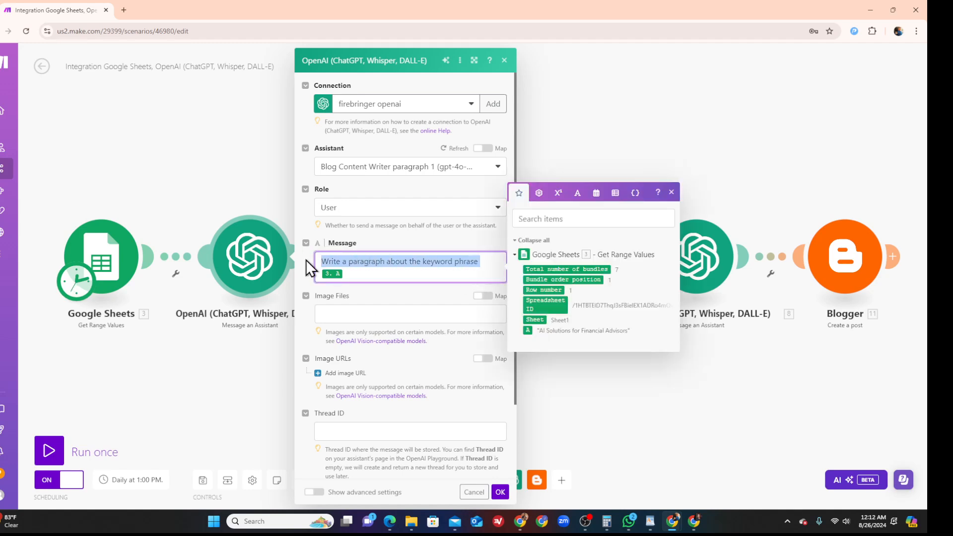
key("BackSpace")
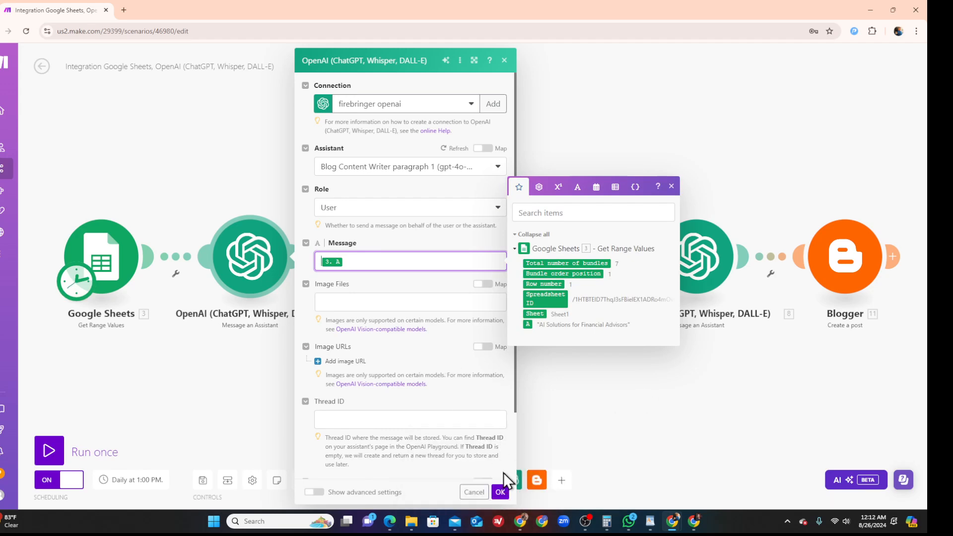
left_click(502, 491)
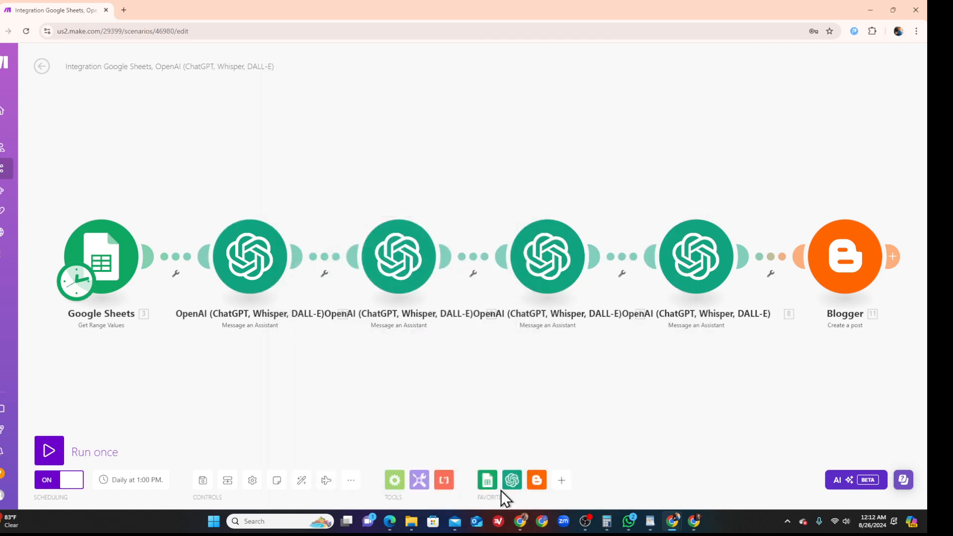
Step: Remove "provide a body of writing given" before the Result value in the Blog Content Writer middle module's message and save the module
left_click(401, 273)
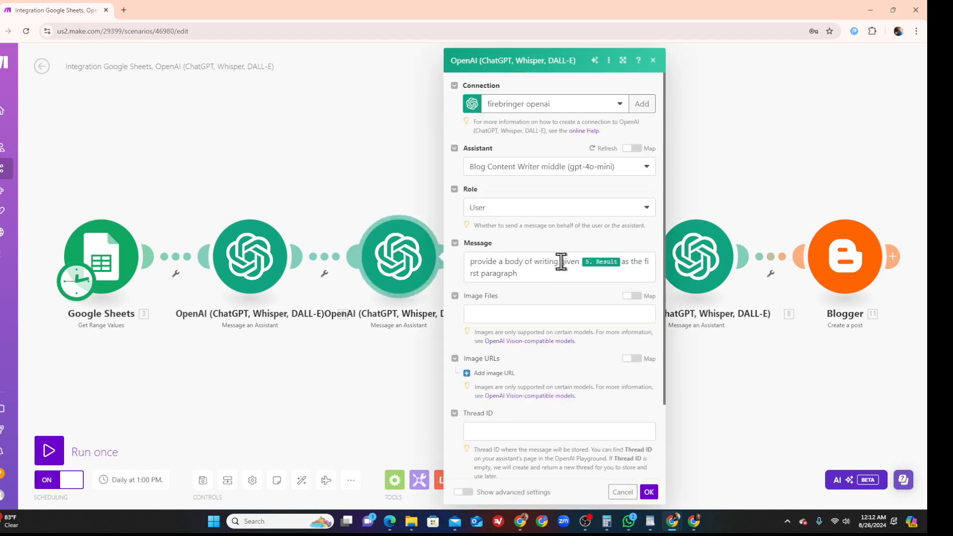
left_click_drag(579, 261, 457, 276)
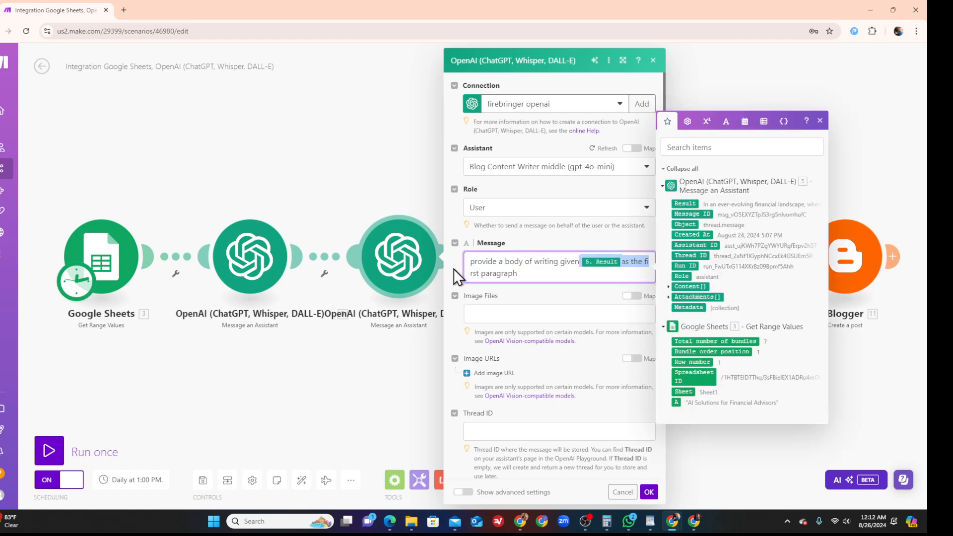
left_click_drag(560, 273, 469, 263)
left_click(567, 259)
key("BackSpace")
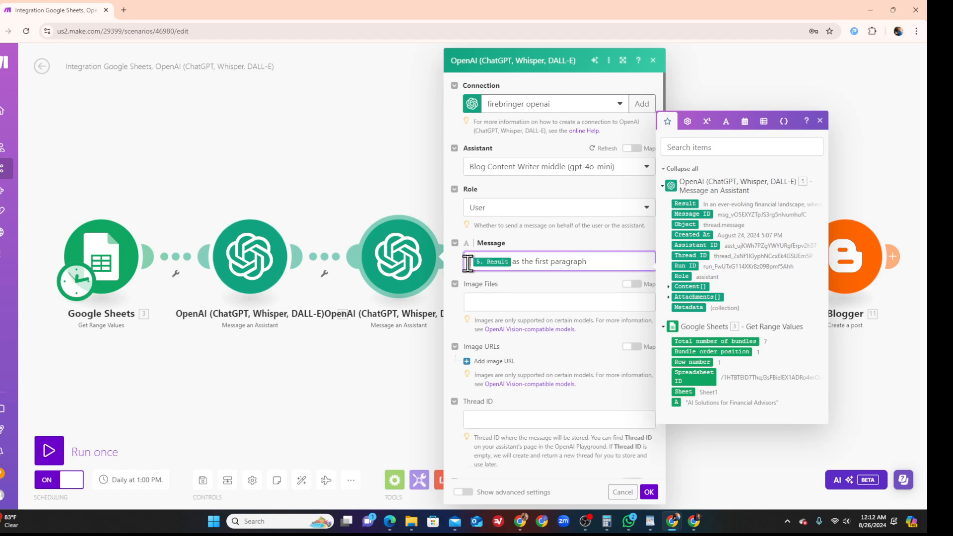
left_click(604, 261)
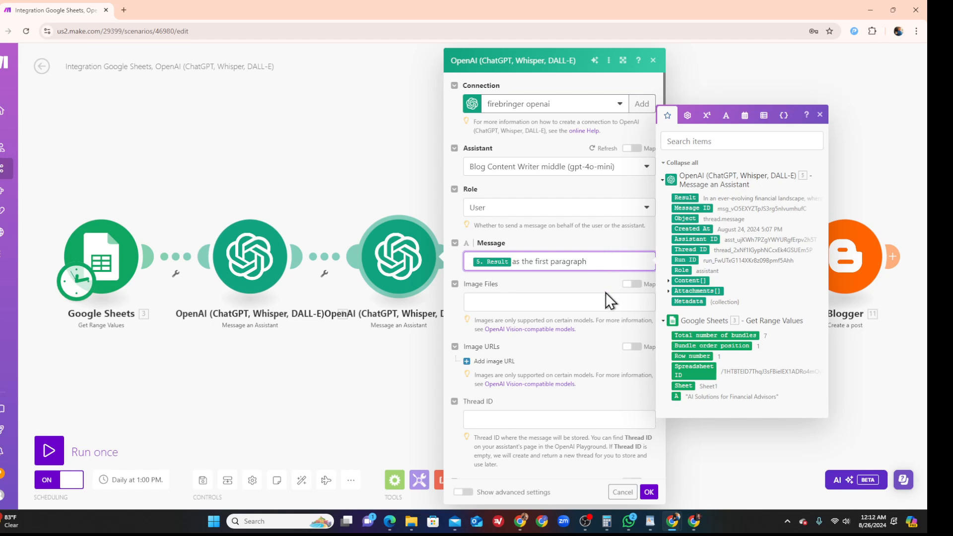
left_click(649, 492)
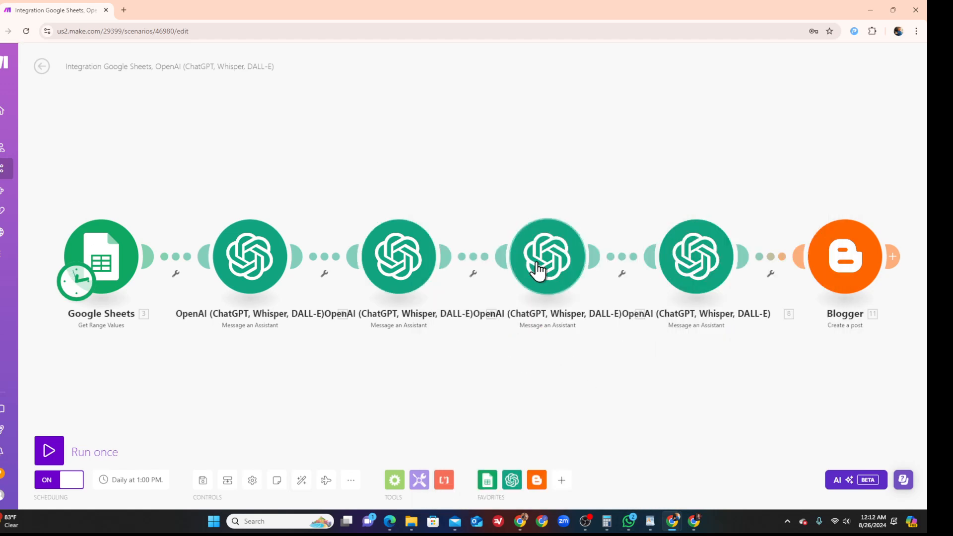
Step: Review the assistant and message settings of the Blog Content Writer conclusion module
left_click(539, 269)
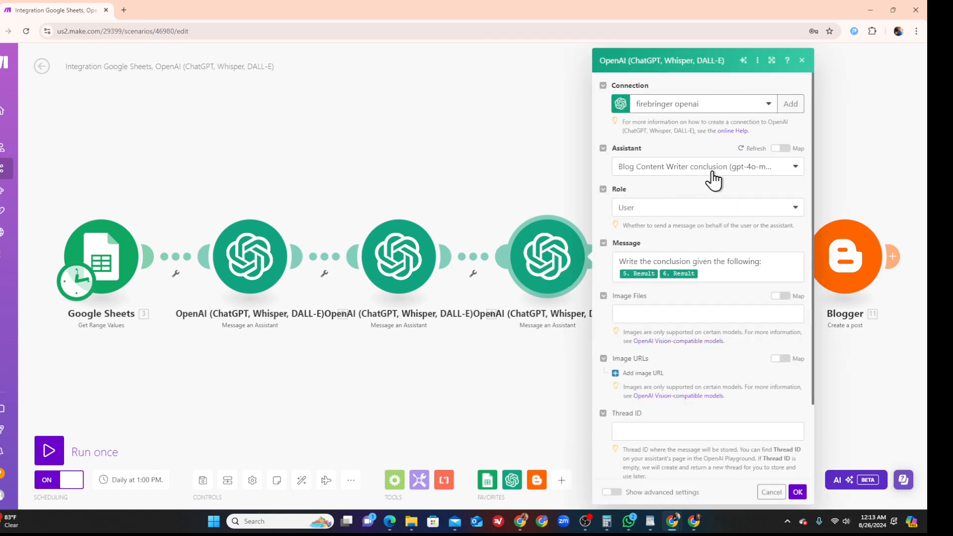
left_click(797, 492)
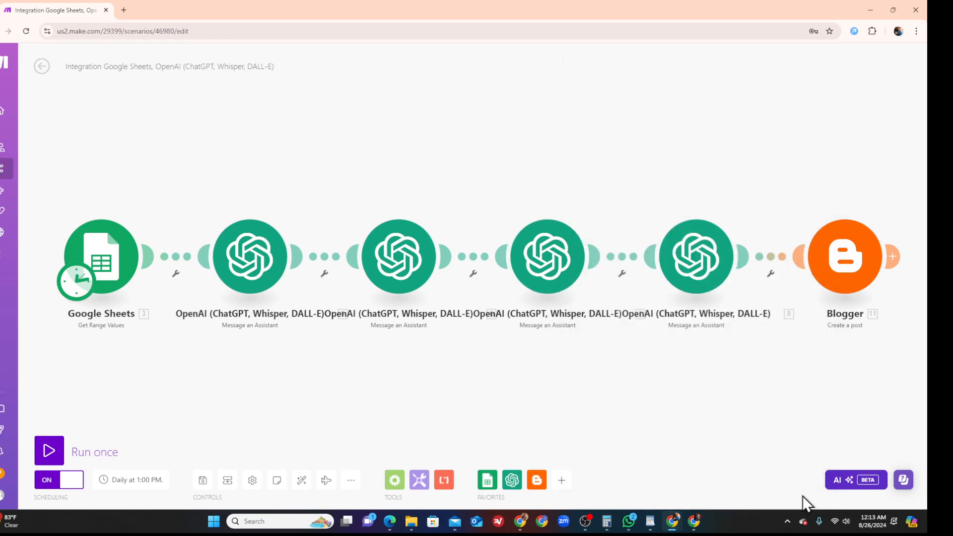
Step: Replace "5 word" with "short" in the Blog Title Writer module's message, keeping the mapped results and keyword, and save the module
left_click(704, 259)
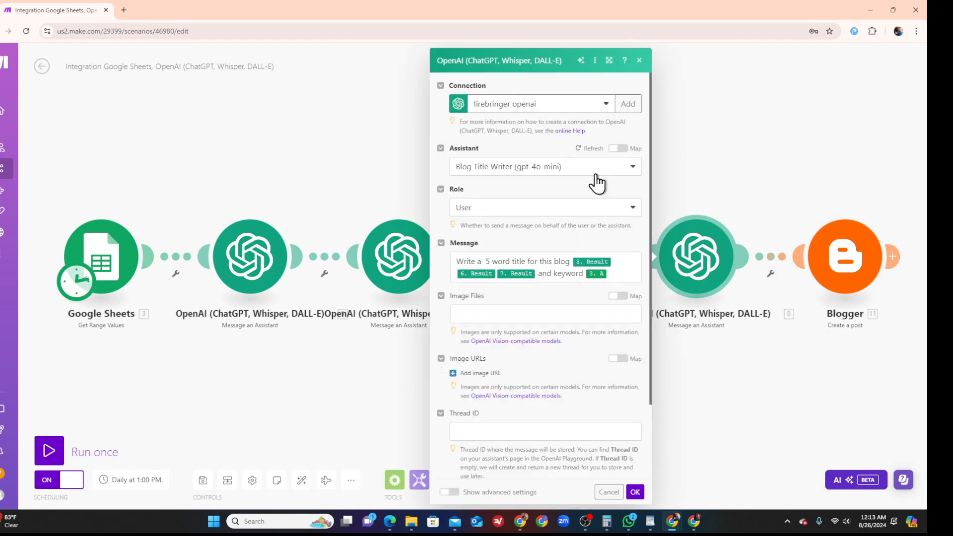
left_click(486, 258)
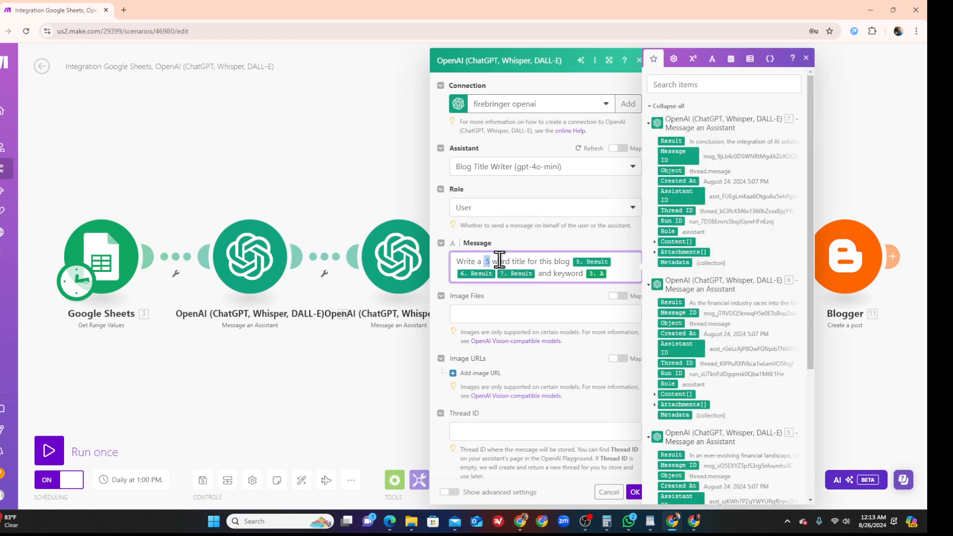
key("BackSpace")
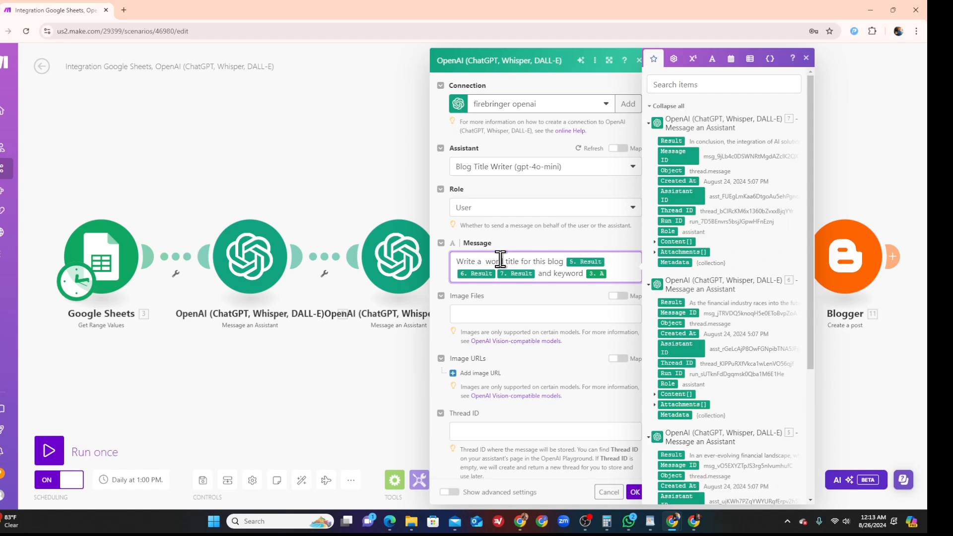
type("short wo")
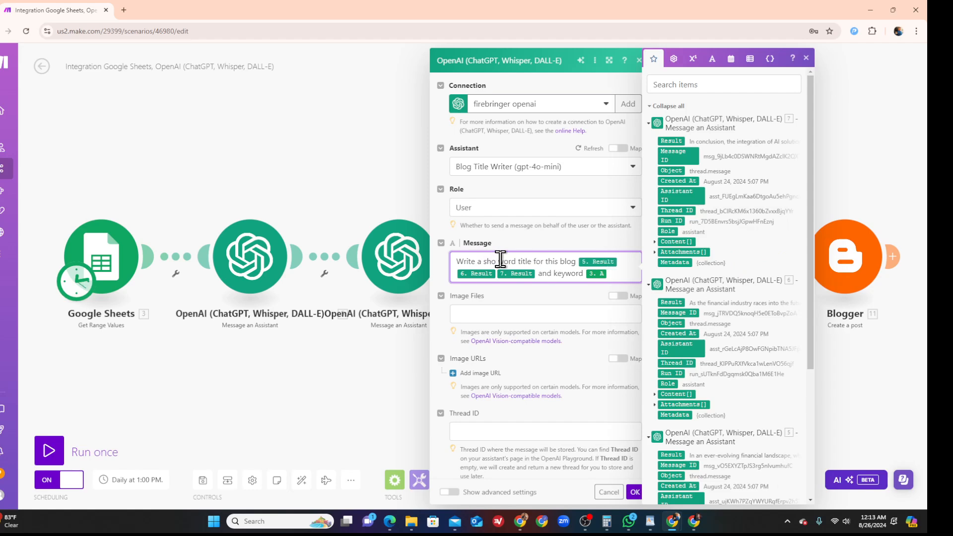
type("rd t")
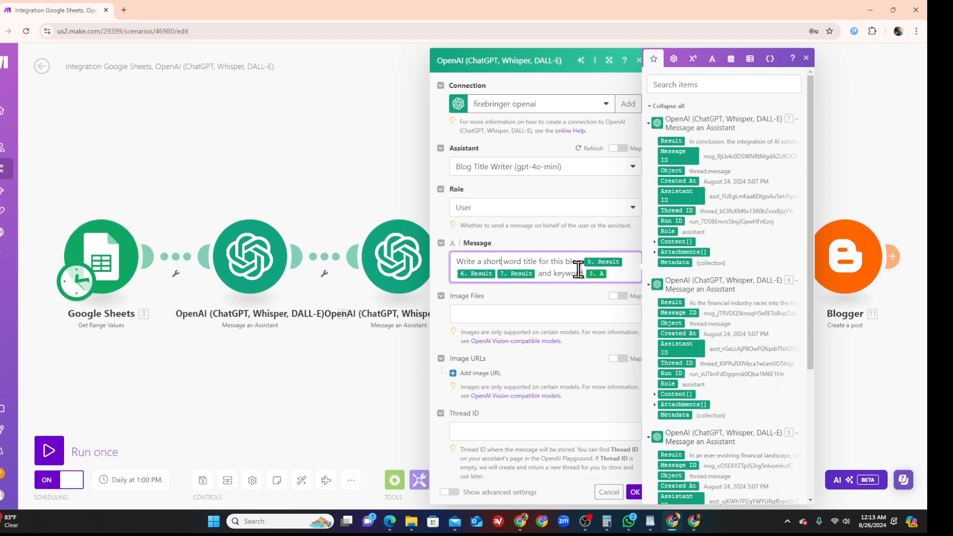
key("Delete")
key("Delete")
key("Delete")
key("Delete")
key("Delete")
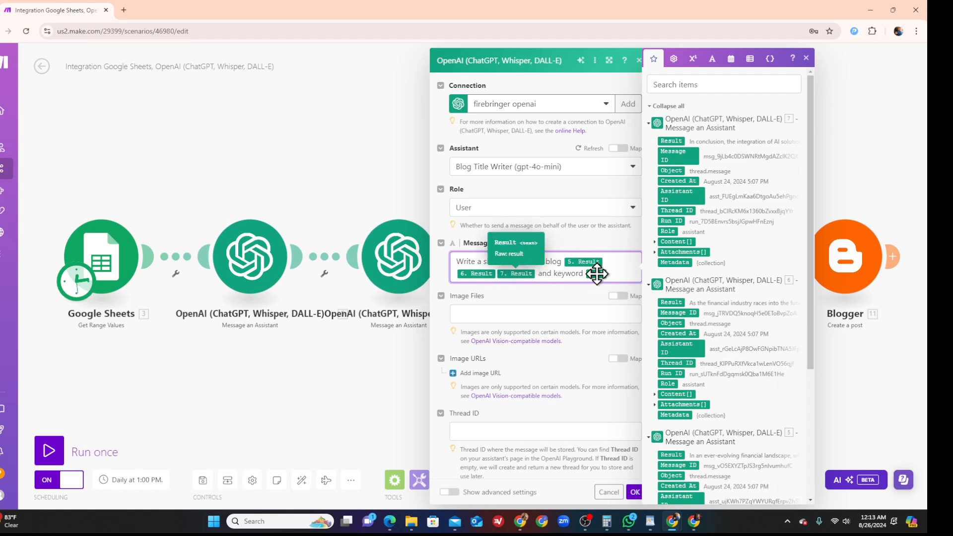
left_click(636, 493)
Step: Check the Blogger module's post settings, then leave for the scenario list, saving the scenario's changes
left_click(839, 260)
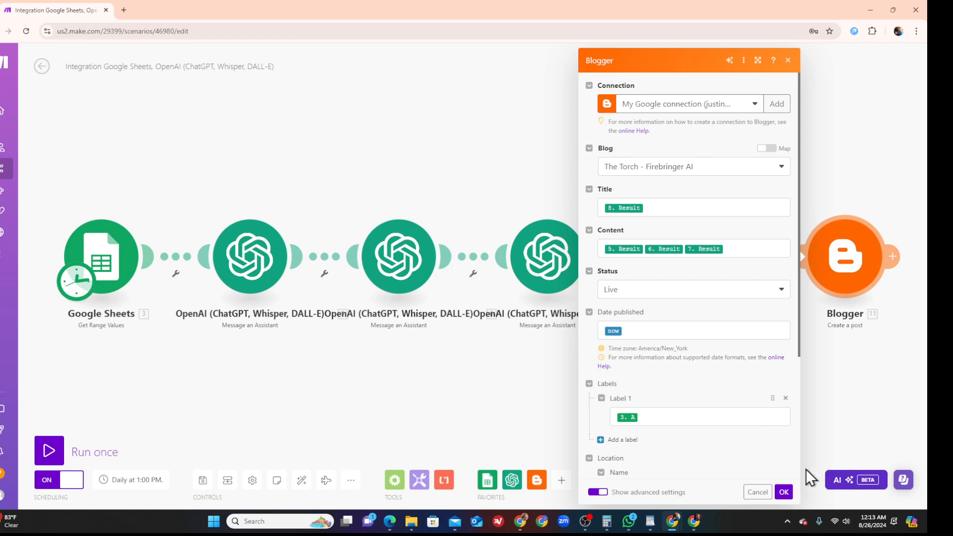
left_click(783, 498)
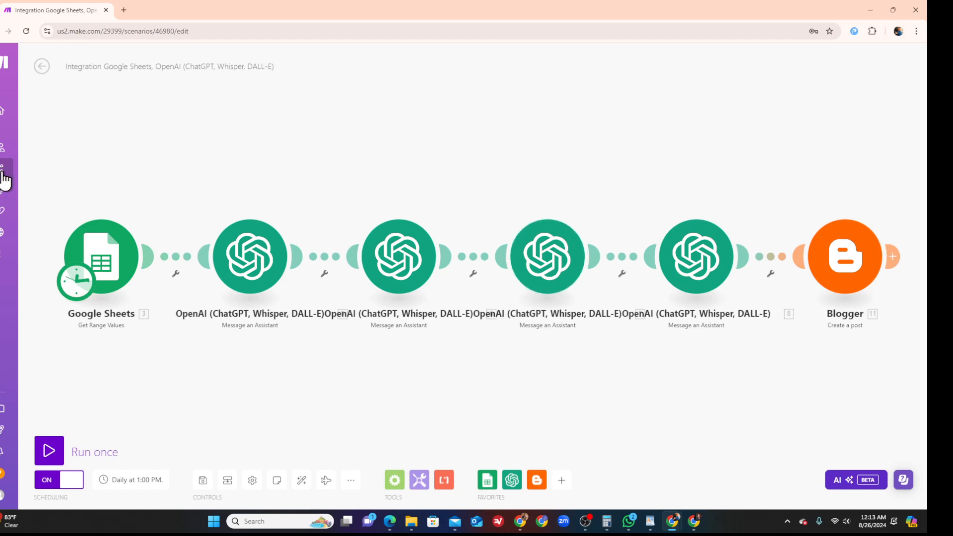
left_click(22, 172)
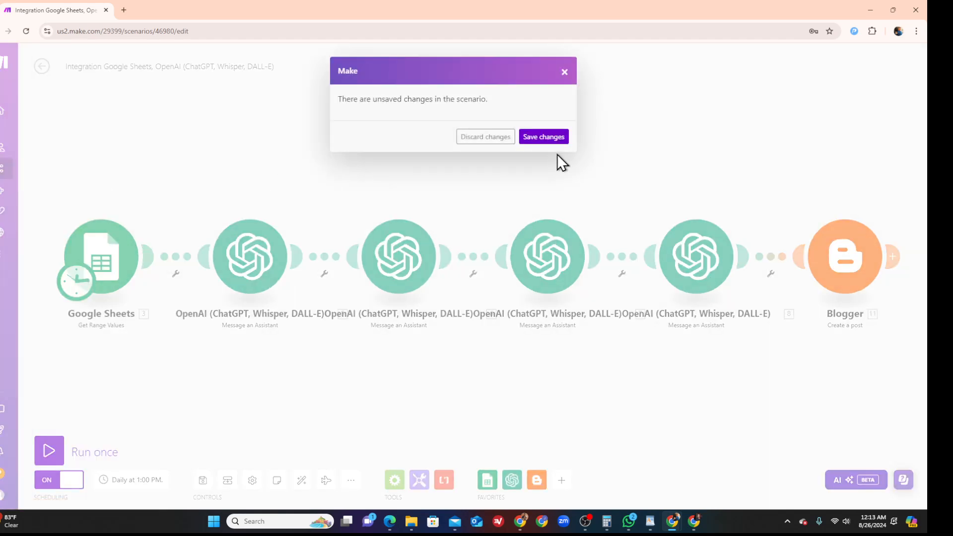
left_click(535, 137)
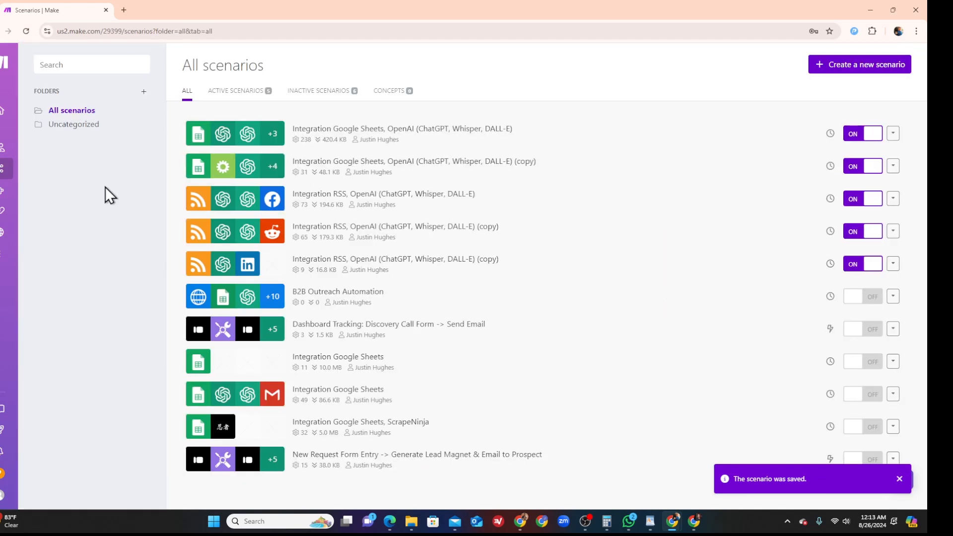
Step: Open the Google Sheets scenario copy that publishes to WordPress and review its WordPress module's title, content, date and status settings
left_click(242, 171)
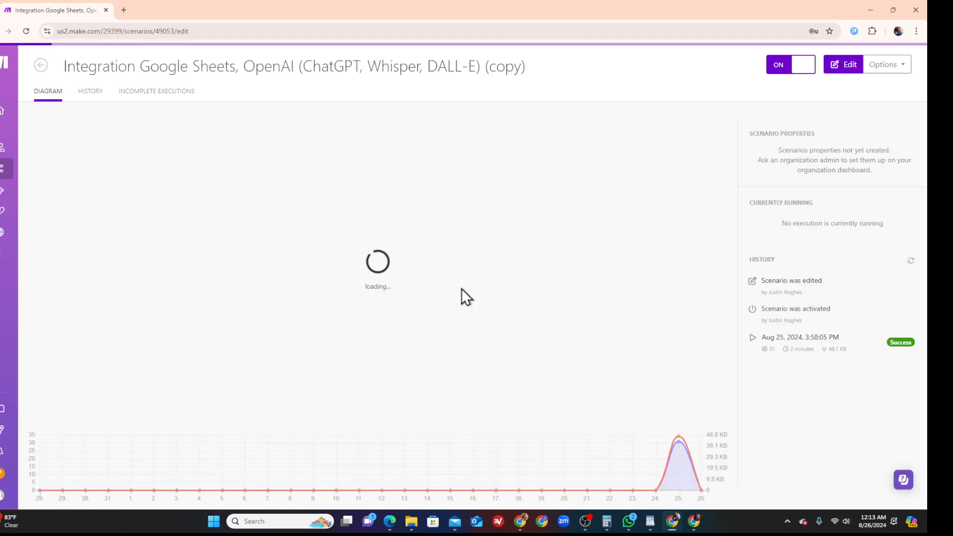
left_click(678, 260)
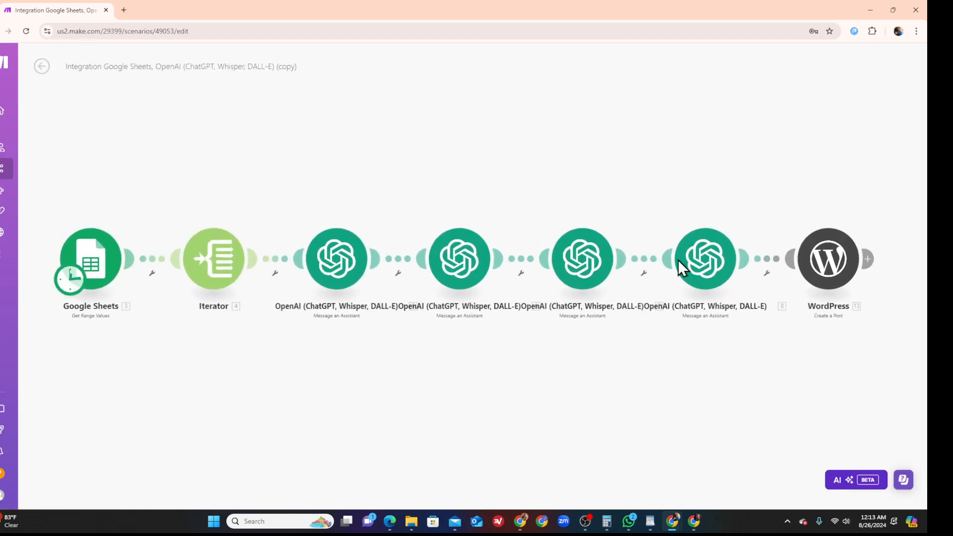
left_click(858, 267)
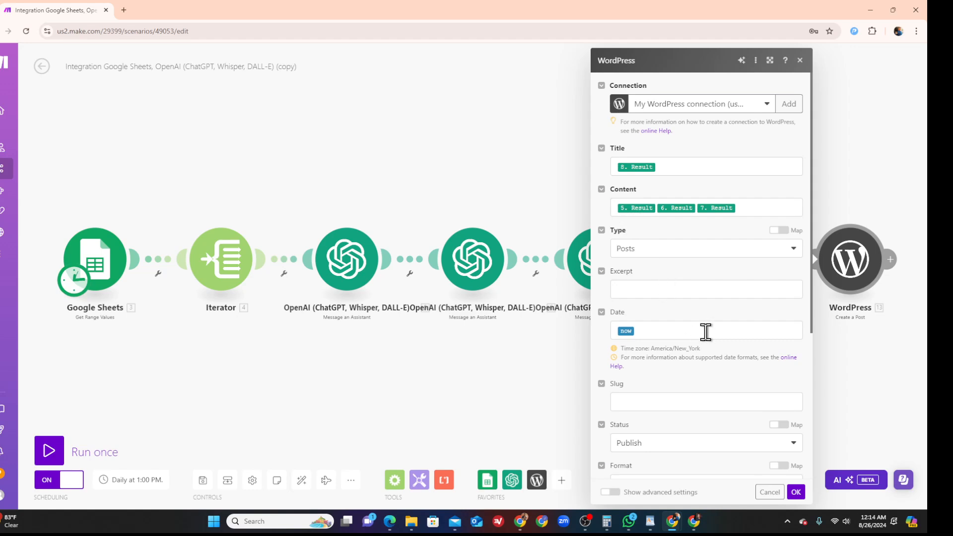
left_click(797, 493)
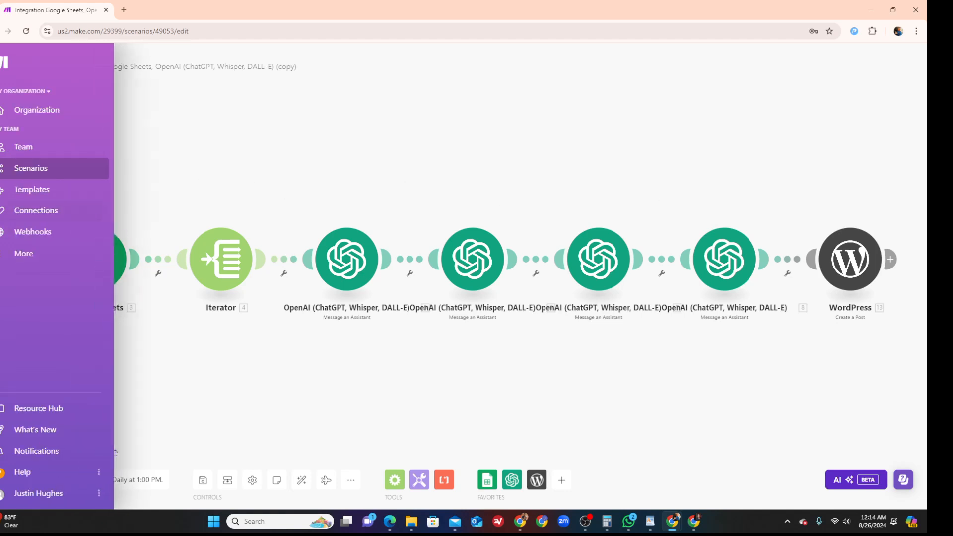
Step: Open the RSS scenario that posts to Facebook from the scenario list and check its RSS module's feed URL and item limit
mouse_move(4, 194)
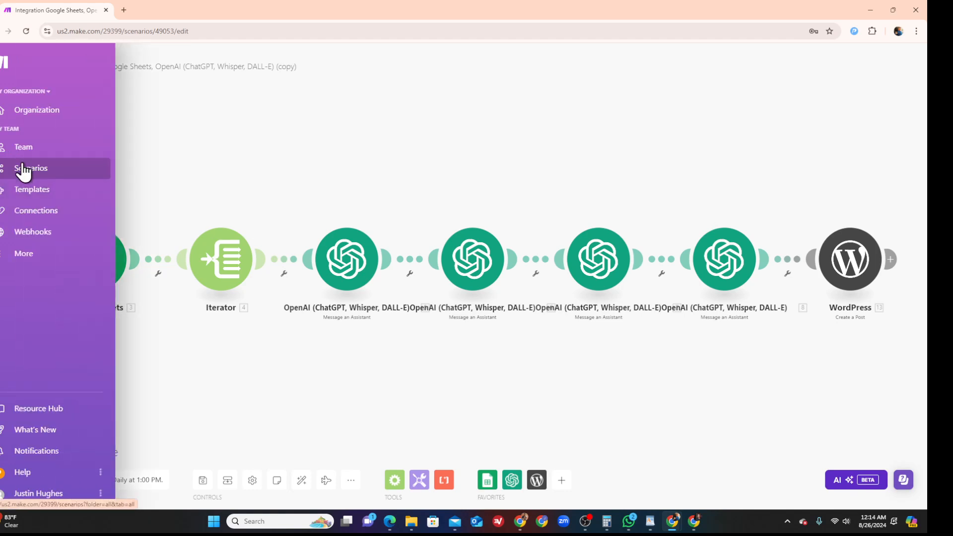
left_click(22, 168)
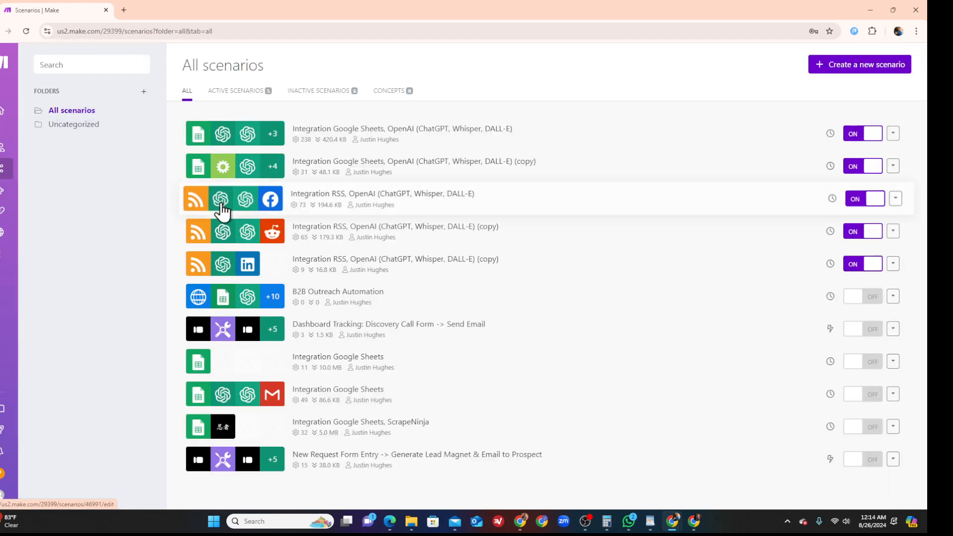
left_click(240, 202)
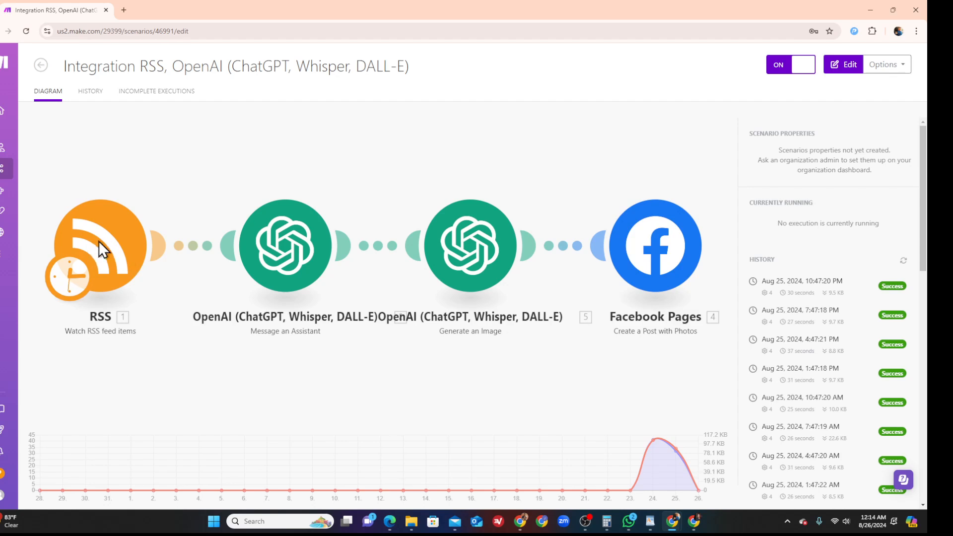
left_click(98, 244)
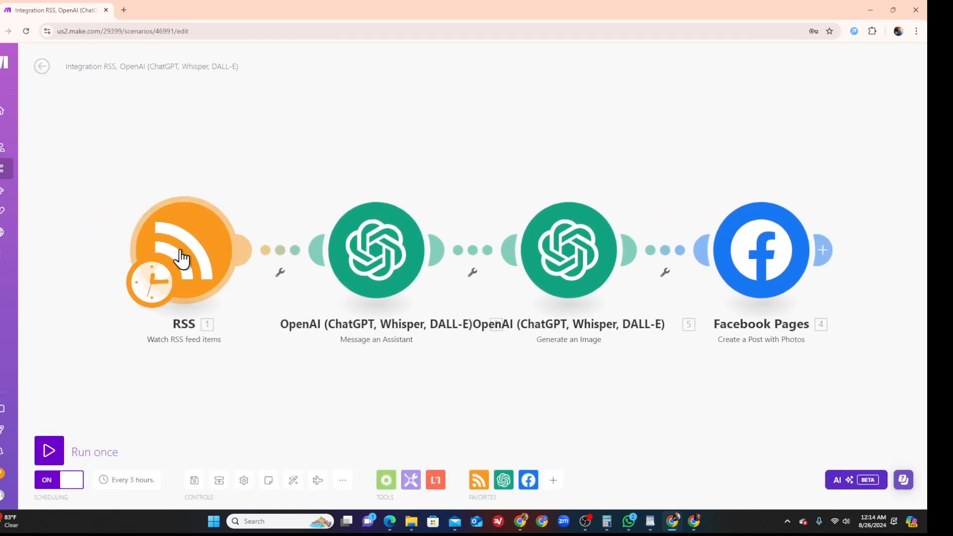
left_click(181, 257)
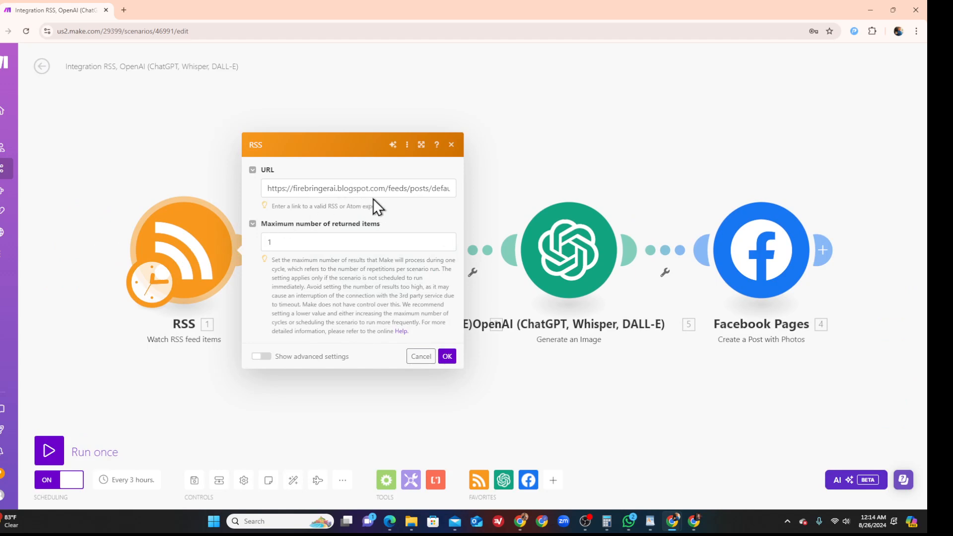
left_click(447, 356)
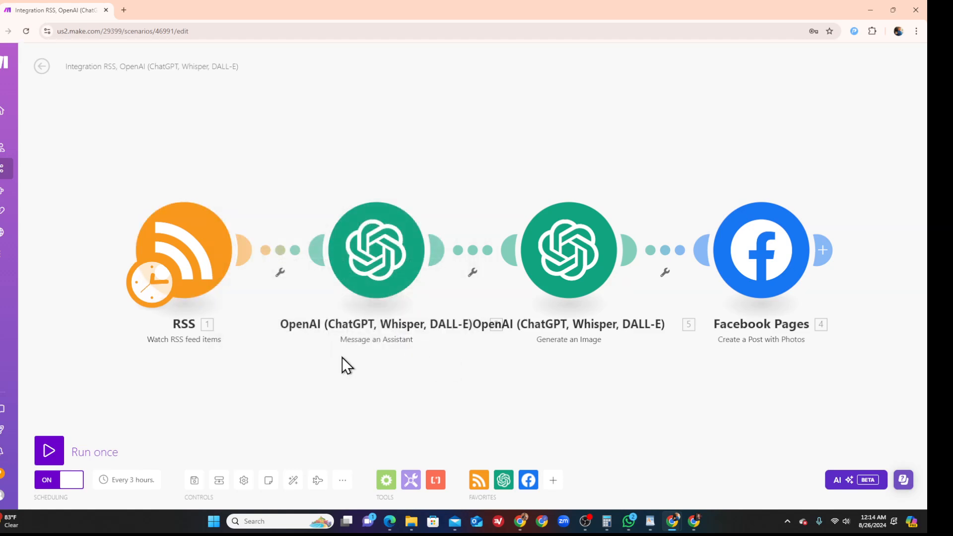
Step: Review the Facebook scenario's content-writing and image-generation OpenAI modules and its Facebook Pages post settings
left_click(376, 266)
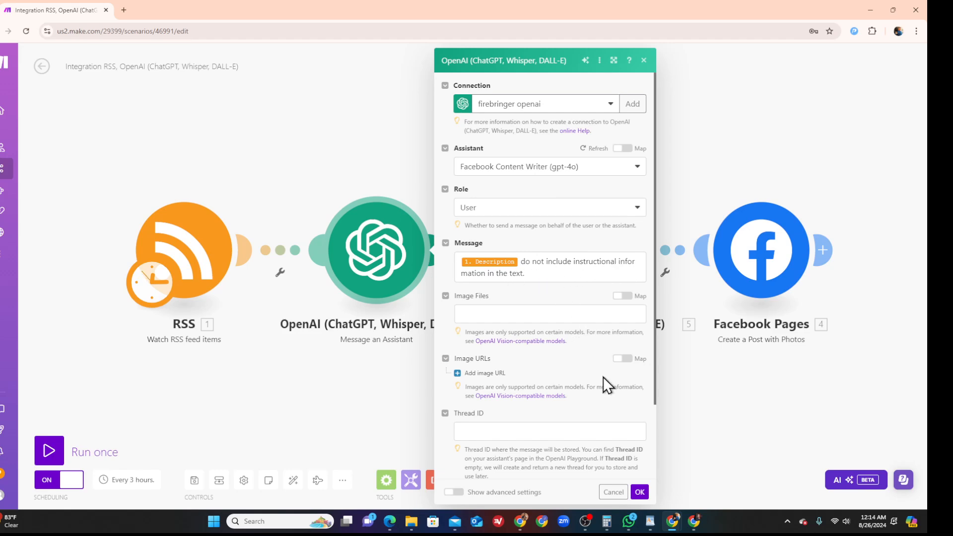
left_click(640, 493)
left_click(578, 267)
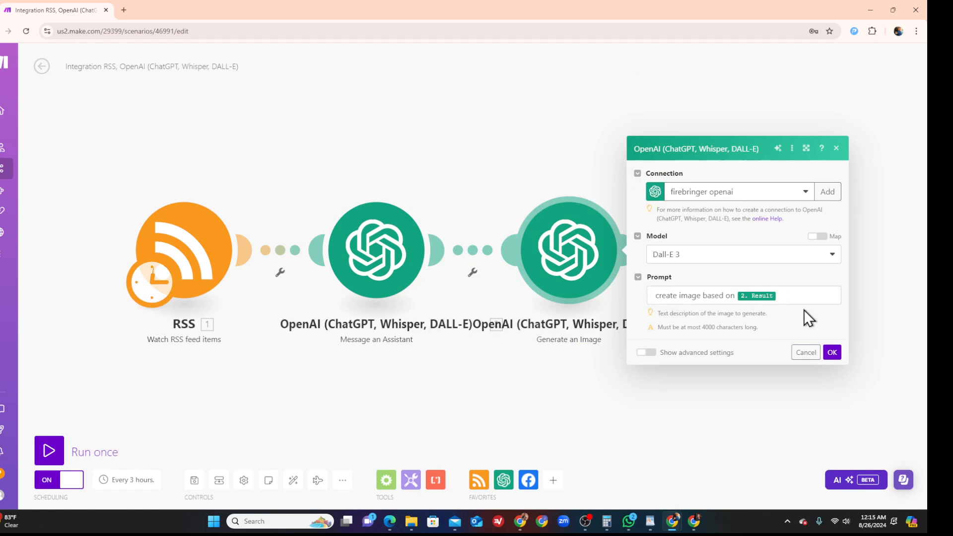
left_click(832, 353)
left_click(769, 258)
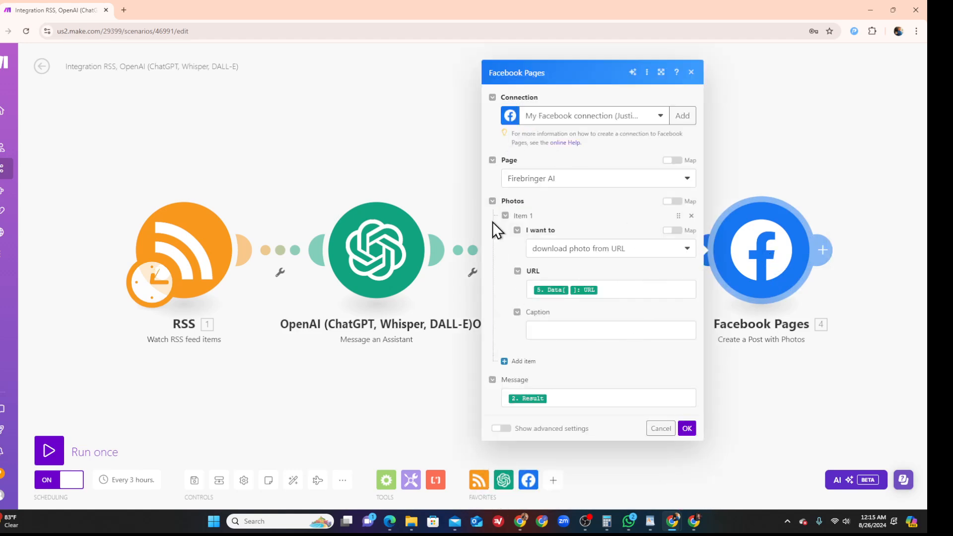
left_click(688, 429)
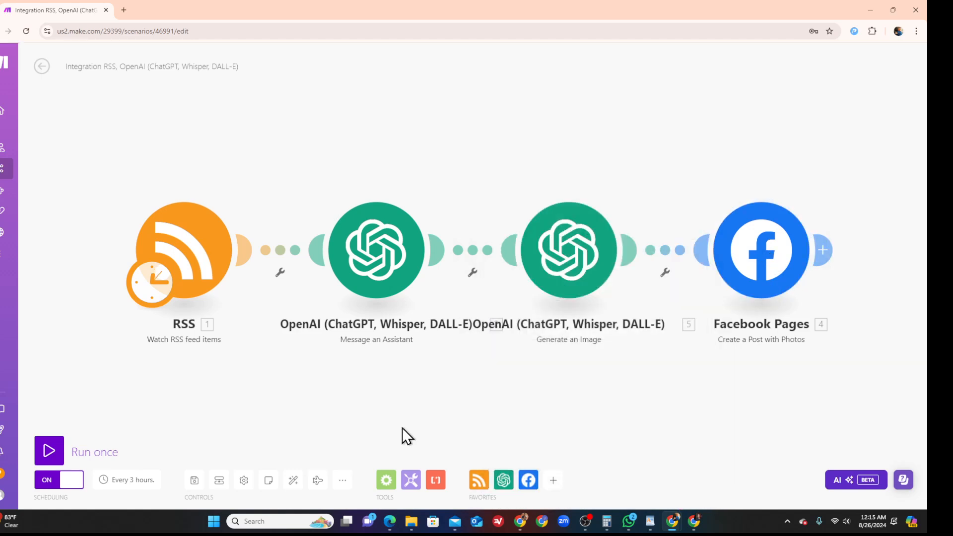
Step: Open the RSS scenario copy that posts to Reddit and check its RSS module's feed settings
mouse_move(10, 278)
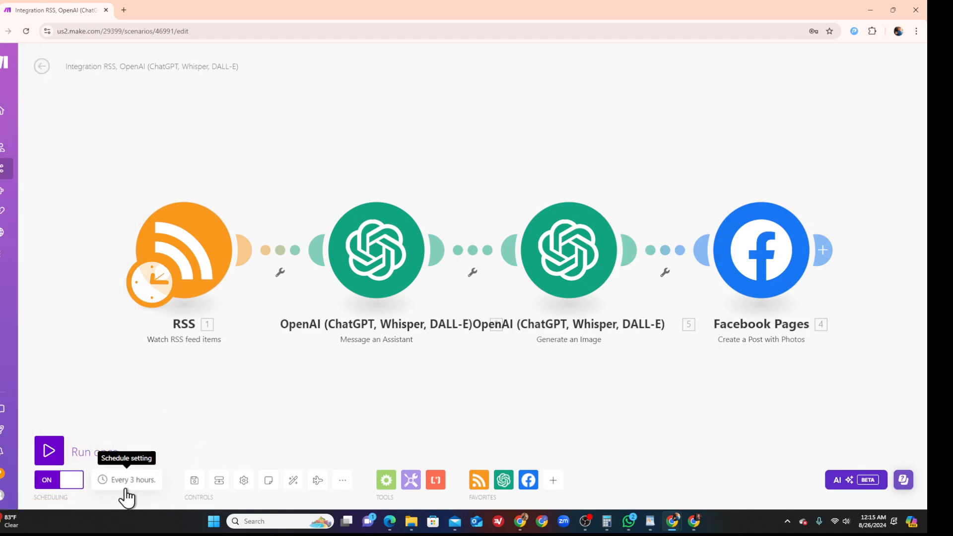
left_click(8, 174)
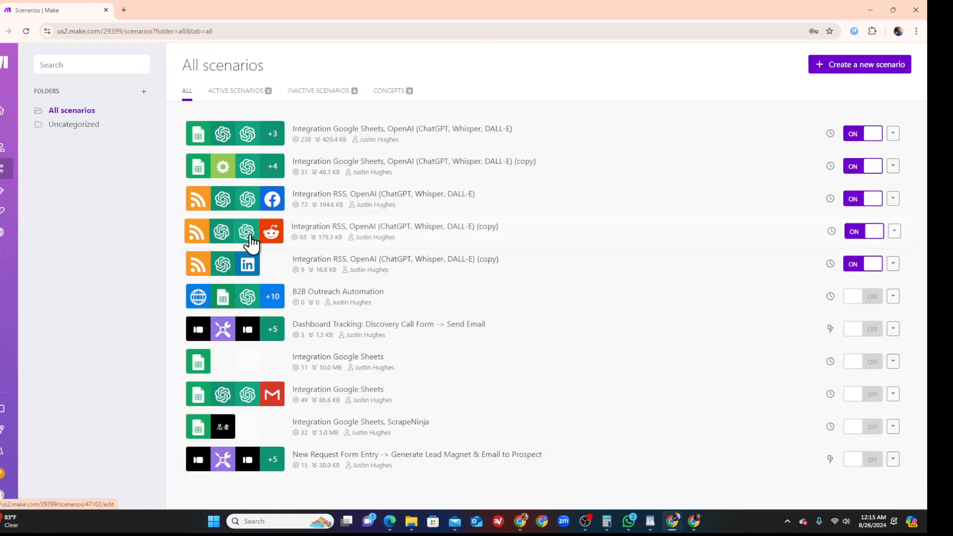
left_click(232, 231)
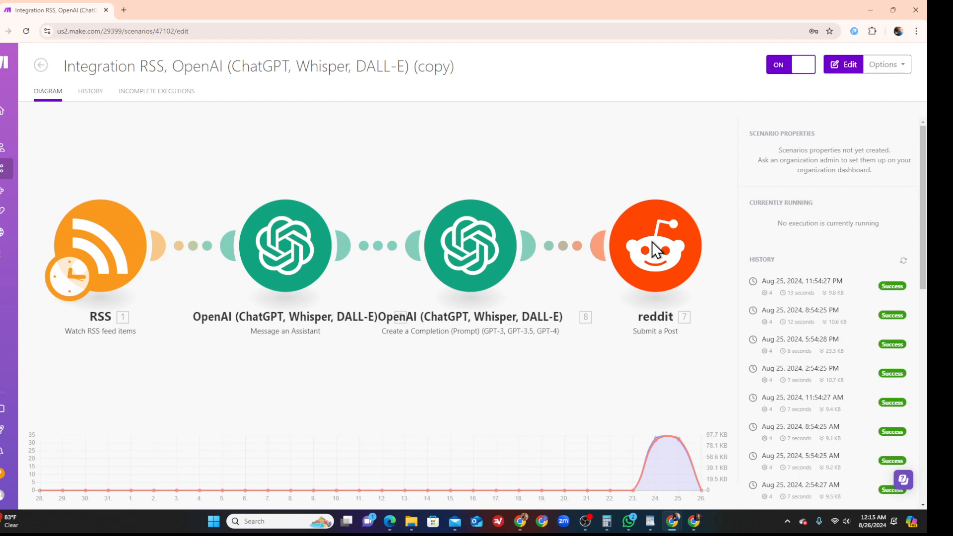
left_click(164, 244)
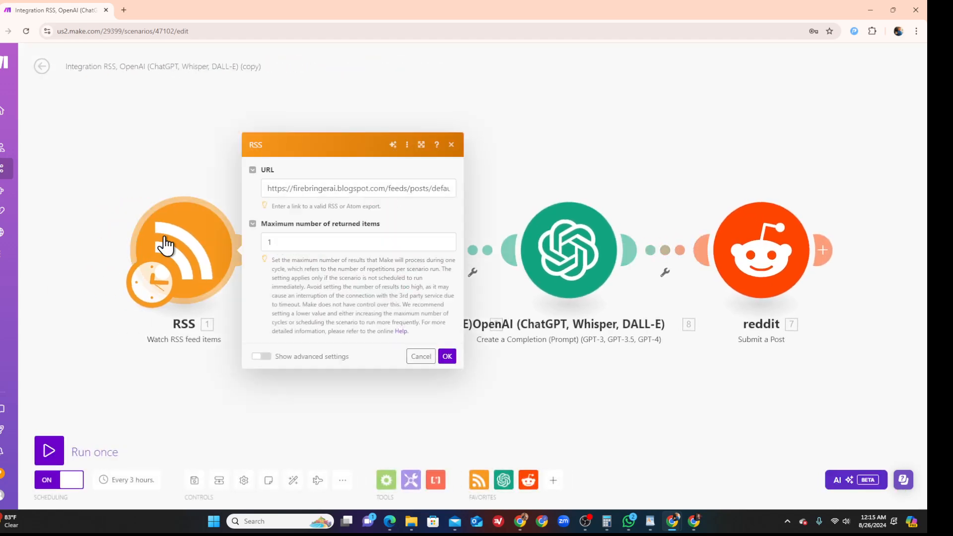
left_click(452, 145)
Step: Review the Reddit scenario's assistant message, title completion prompt and reddit post settings
left_click(378, 266)
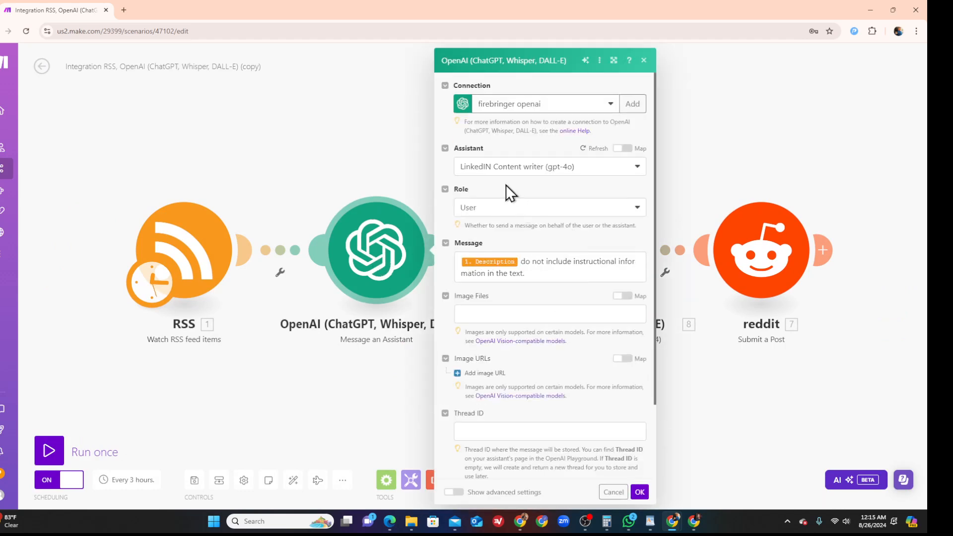
left_click(645, 61)
left_click(574, 254)
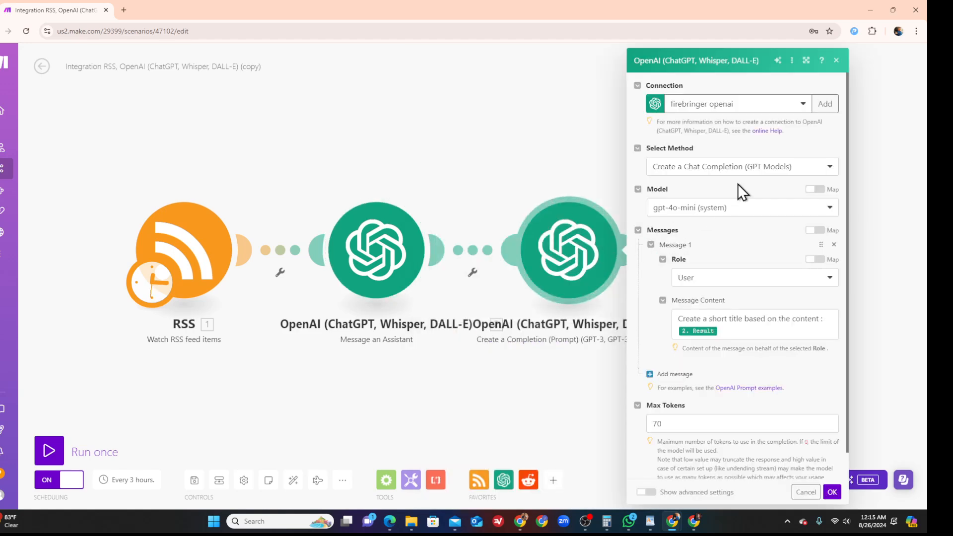
left_click(838, 65)
left_click(755, 250)
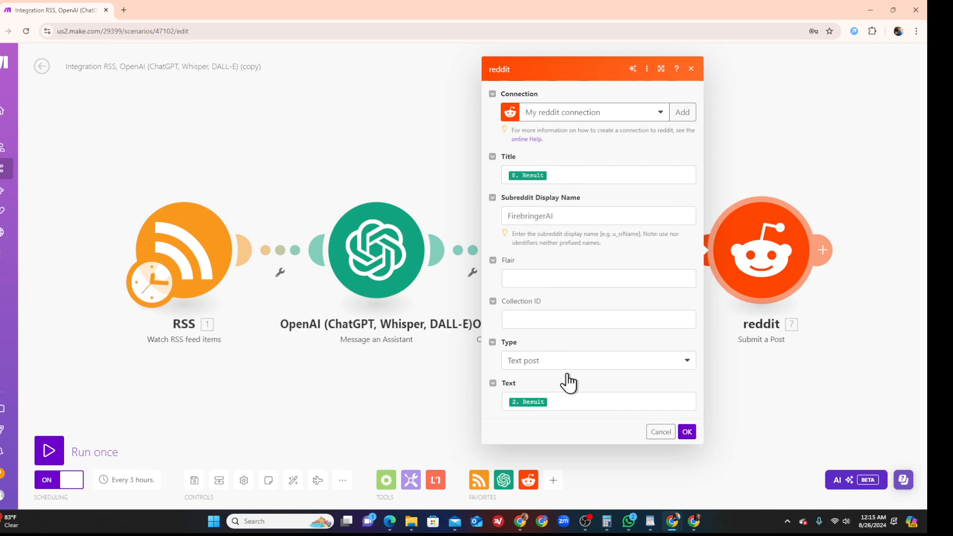
left_click(687, 432)
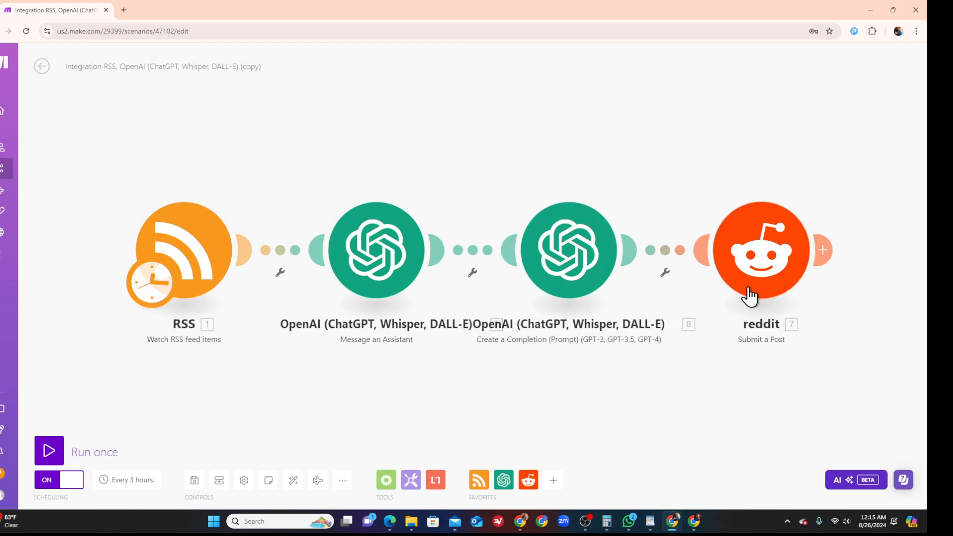
Step: Return to the scenario list and open the RSS scenario copy that posts to LinkedIn
mouse_move(3, 150)
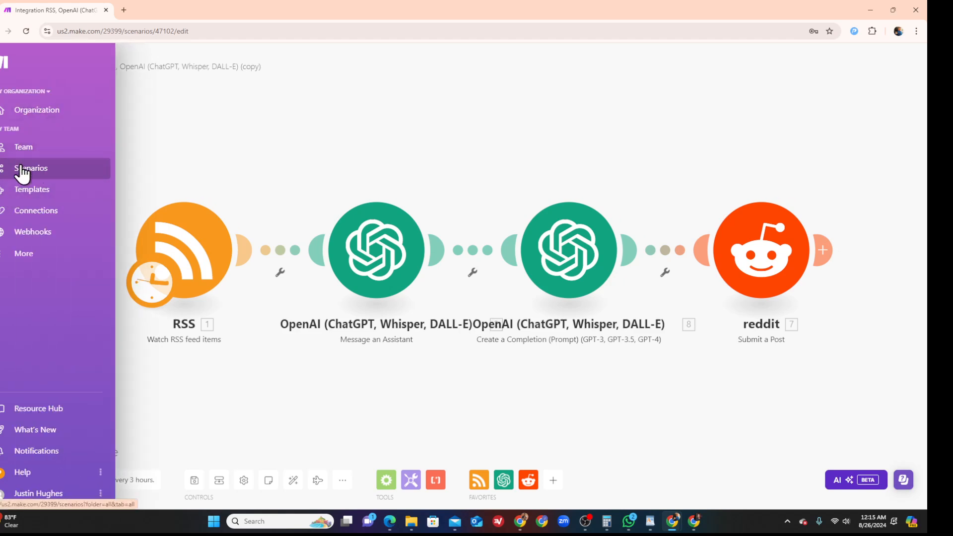
left_click(22, 169)
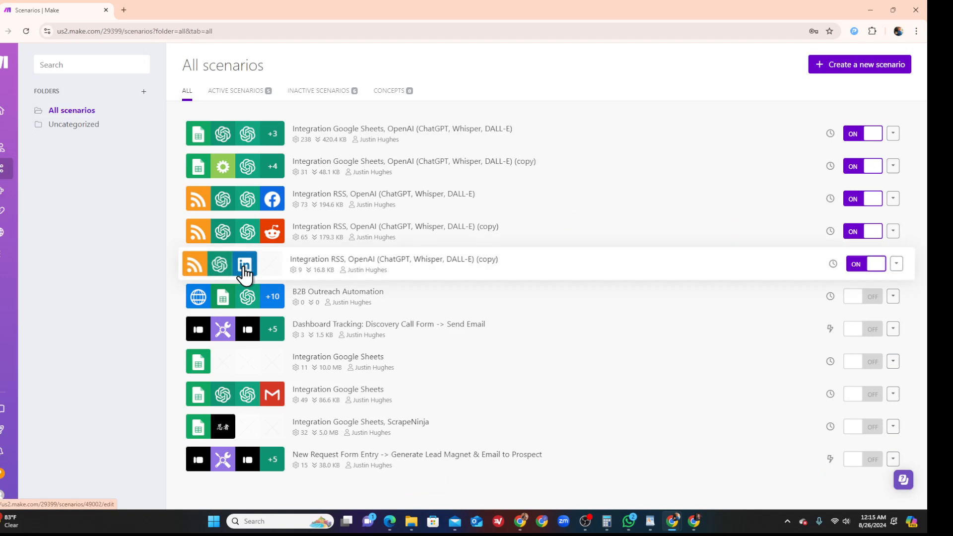
left_click(244, 274)
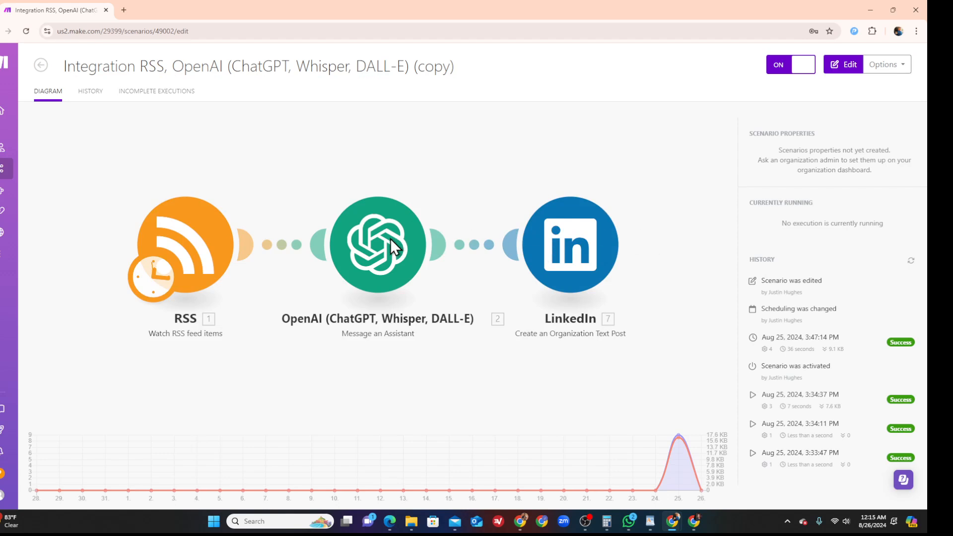
Step: Review the LinkedIn scenario's RSS feed settings and its OpenAI assistant message
left_click(210, 239)
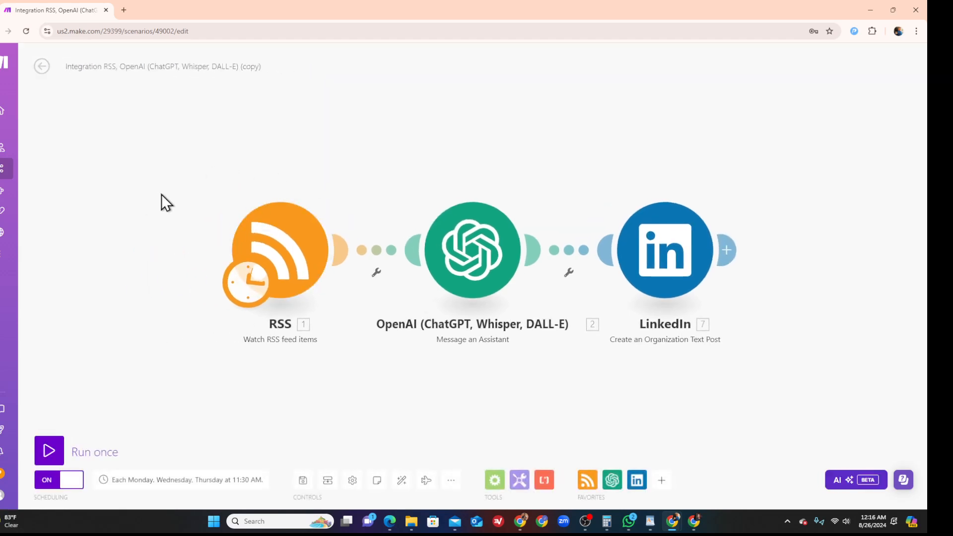
left_click(266, 231)
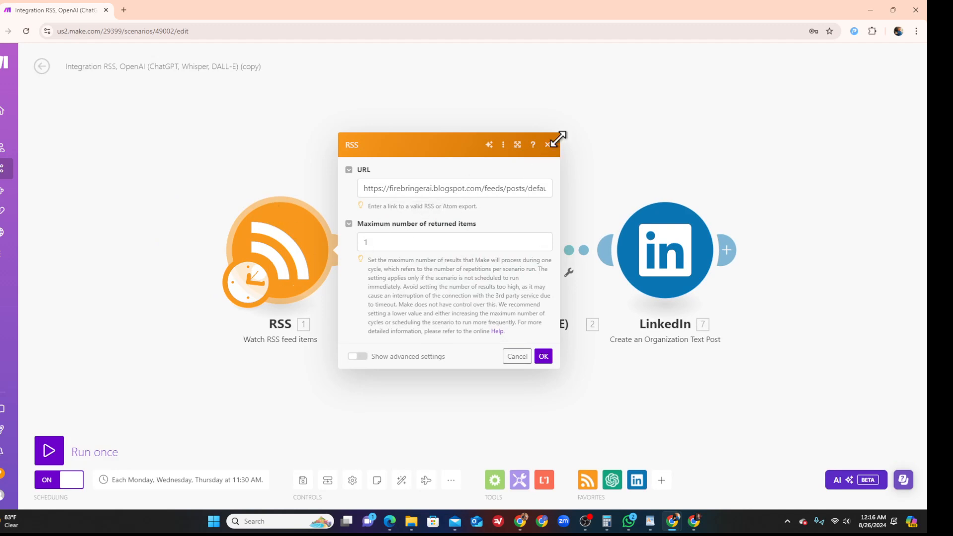
left_click(548, 144)
left_click(477, 273)
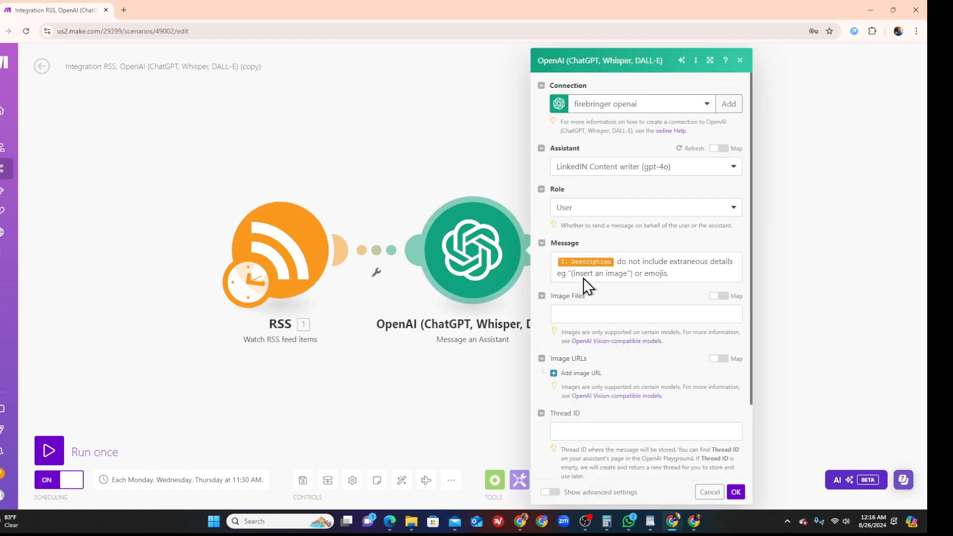
left_click(736, 493)
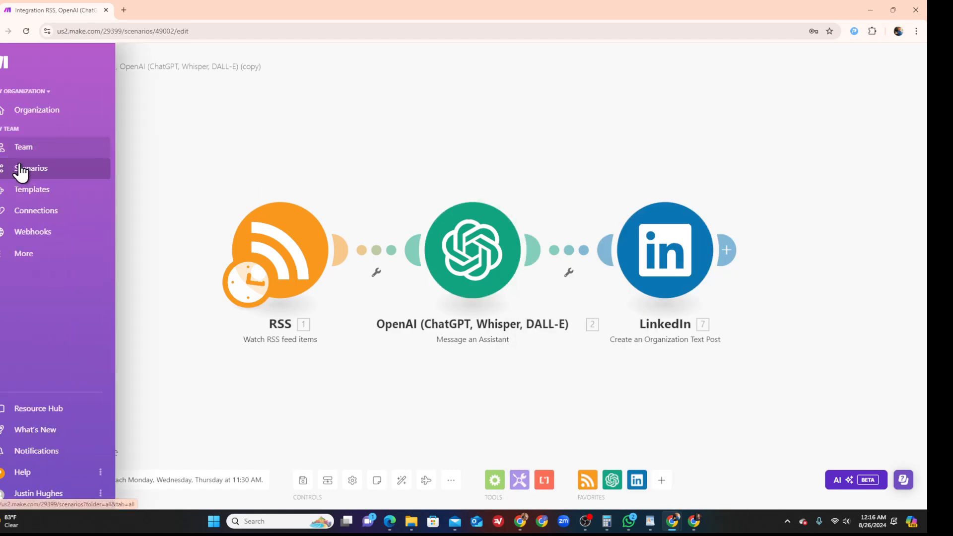
Step: Return to the scenario list, view the active and inactive scenarios, and open the inactive B2B Outreach Automation scenario
left_click(23, 175)
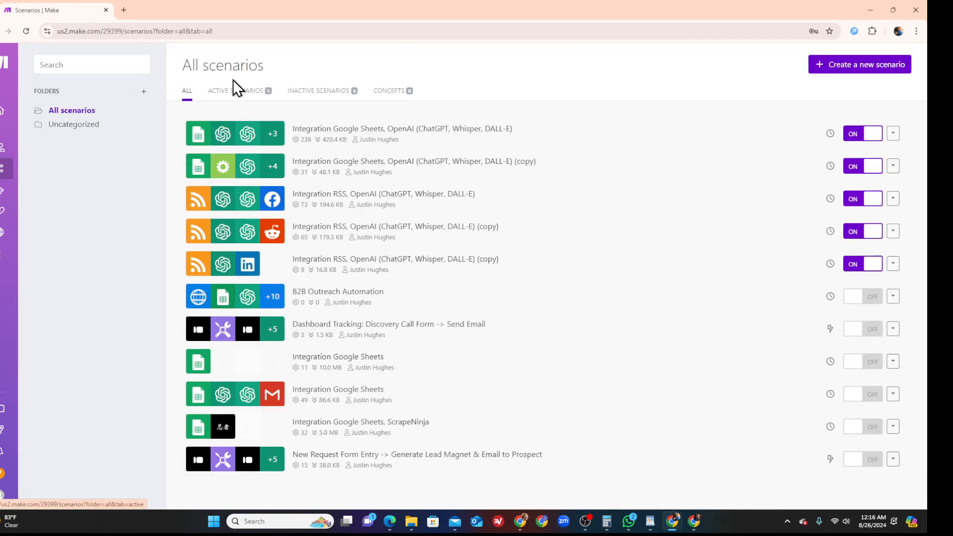
left_click(232, 96)
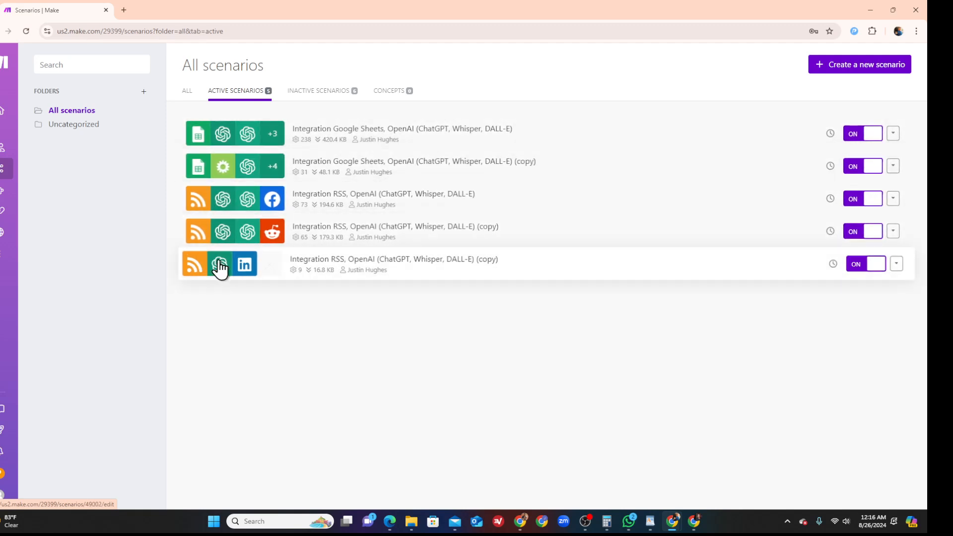
left_click(328, 94)
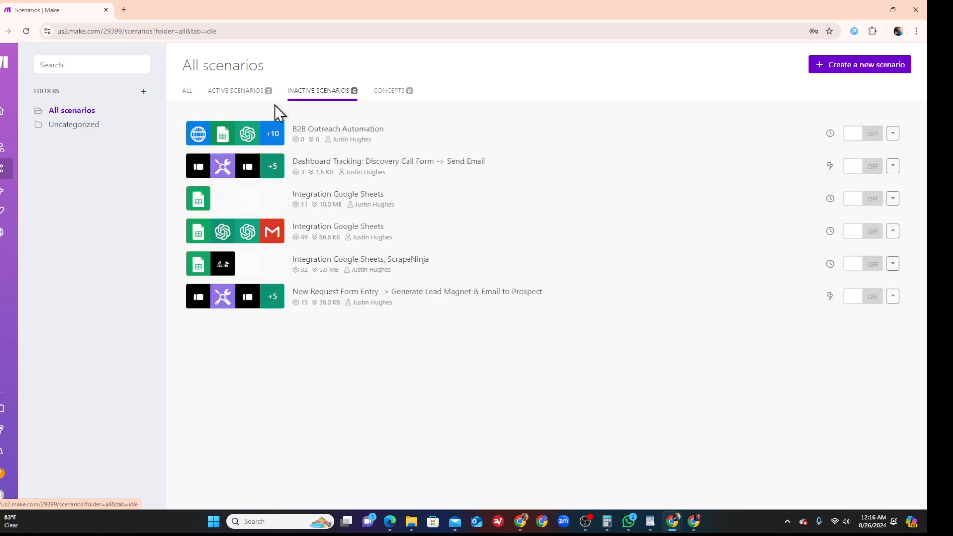
left_click(228, 140)
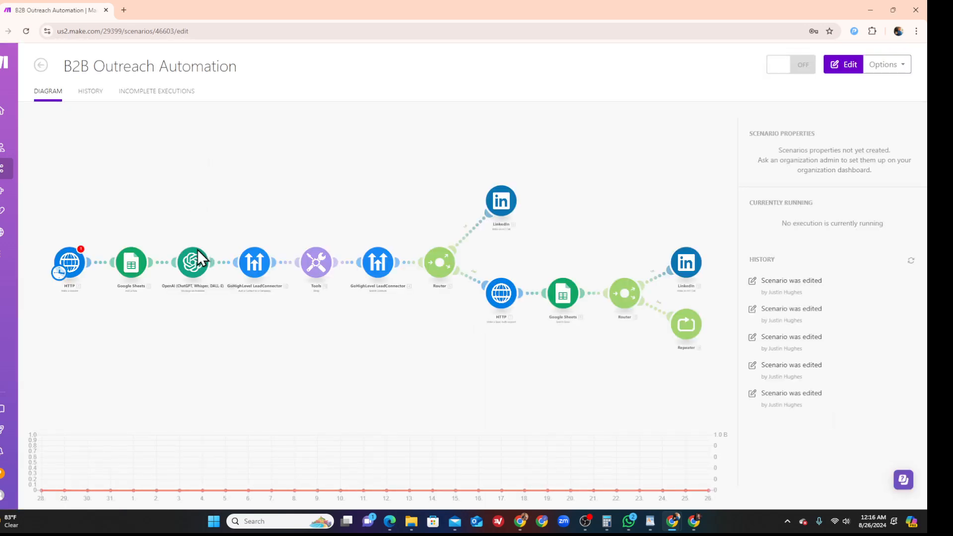
Step: Open the B2B Outreach Automation scenario for editing and check its first HTTP module and the adjacent Google Sheets module
left_click(74, 264)
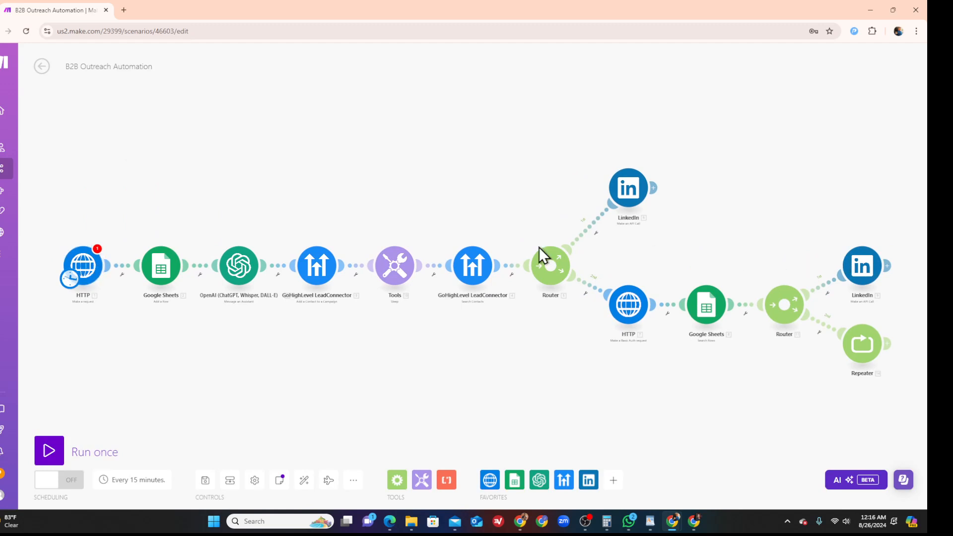
left_click(88, 271)
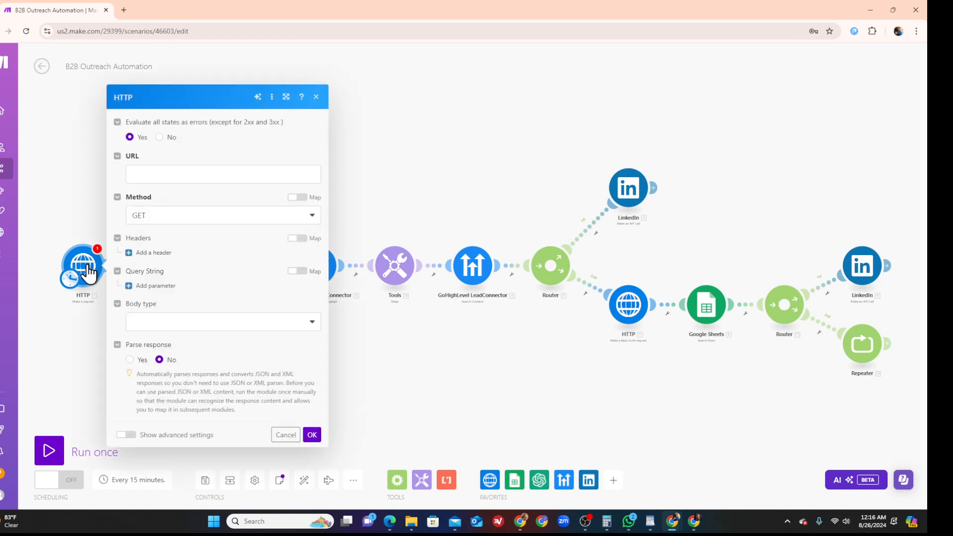
left_click(316, 98)
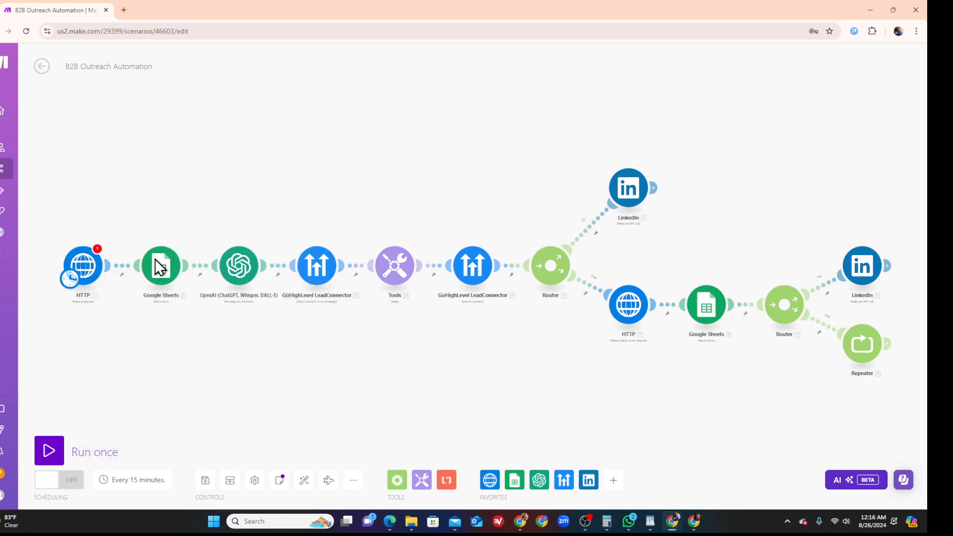
left_click(160, 270)
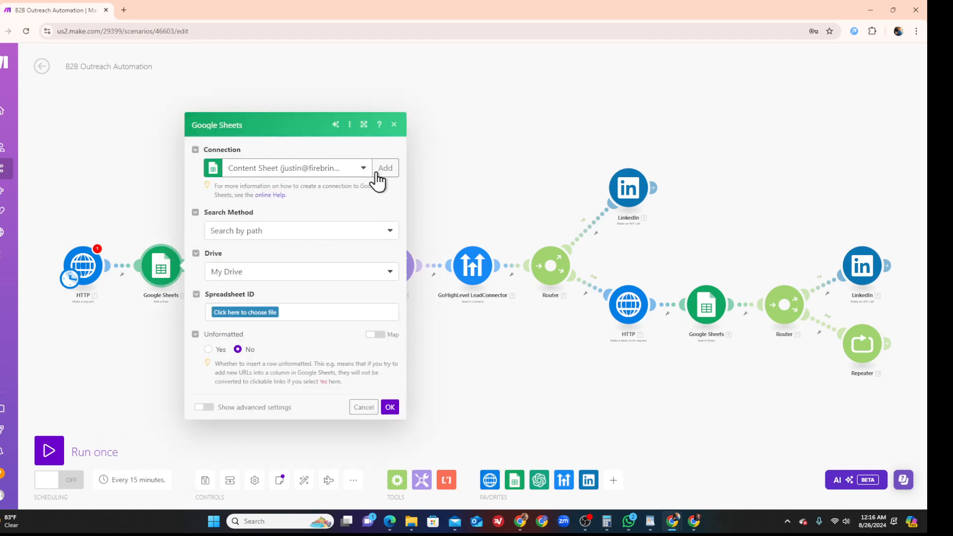
left_click(394, 125)
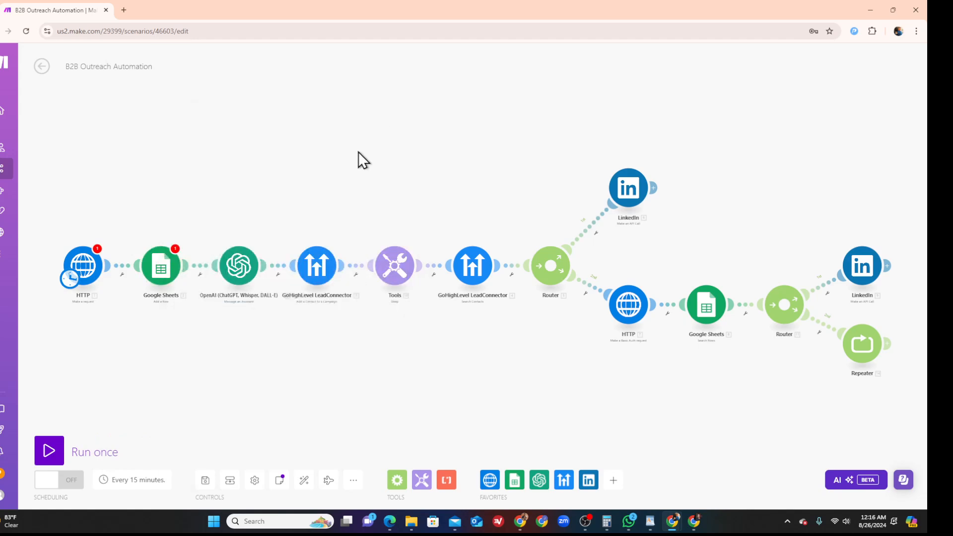
Step: Reword the OpenAI module's message to "write personalize email to" followed by the Google Sheets Row Number, and save the module settings
left_click(240, 270)
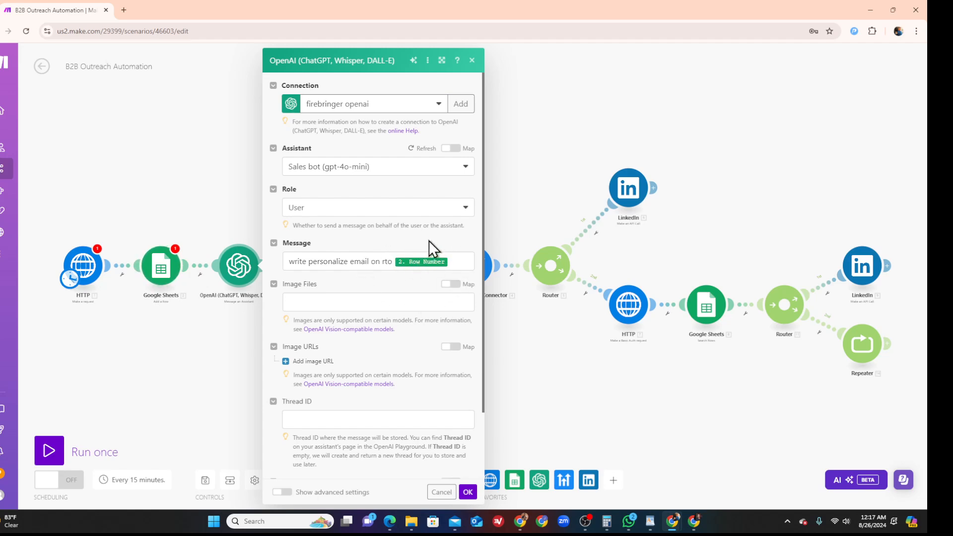
left_click(383, 264)
key("Delete")
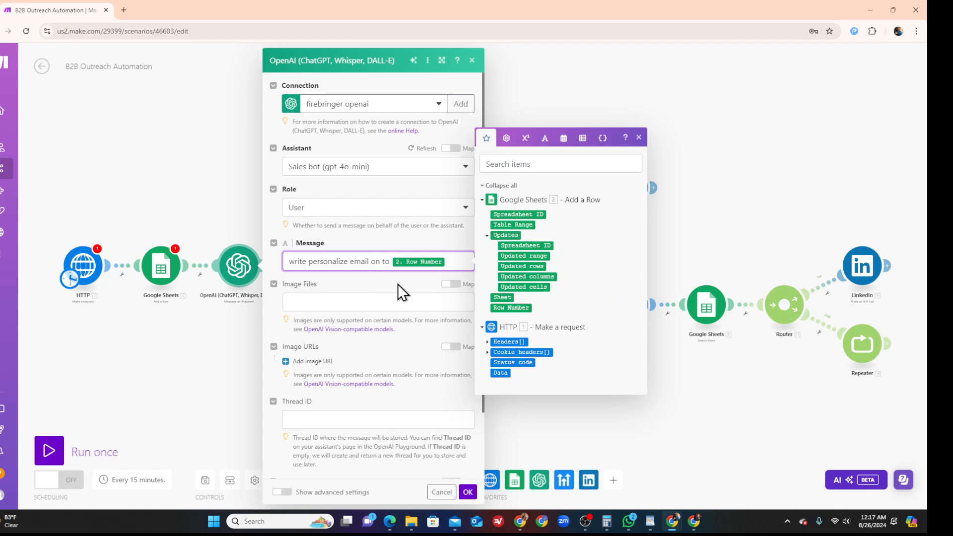
key("Delete")
key("Delete")
double_click(375, 266)
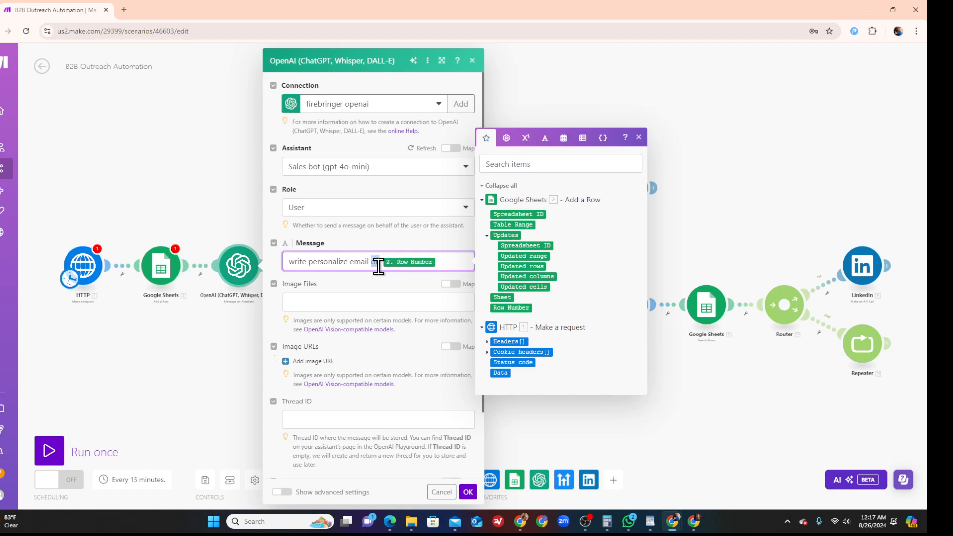
type("to")
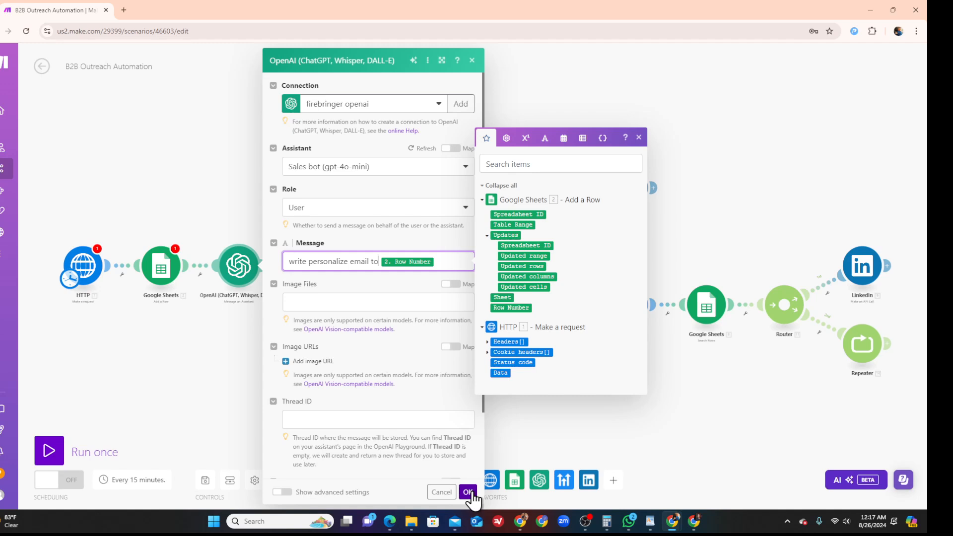
left_click(469, 493)
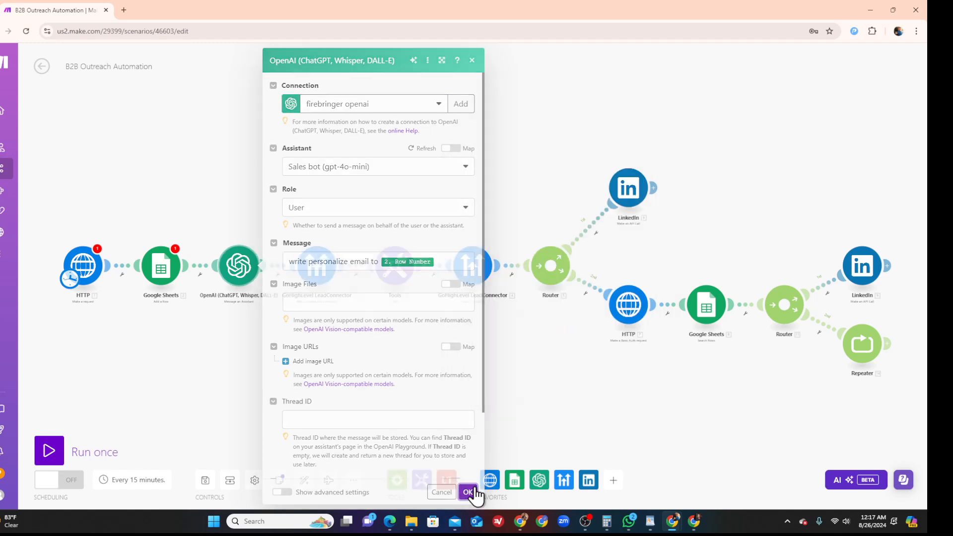